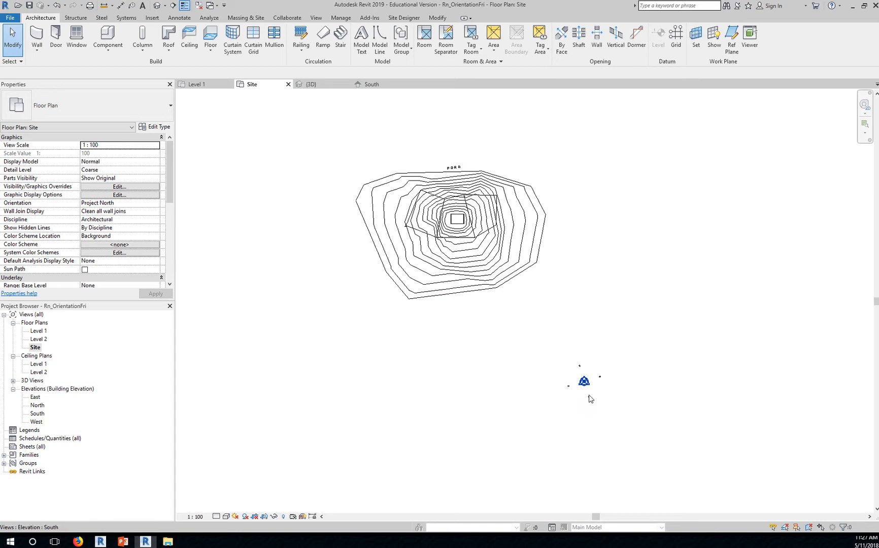
Inspect the west elevation marker's view line beside the base point in the Site plan.
scroll(590, 399, "up", 4)
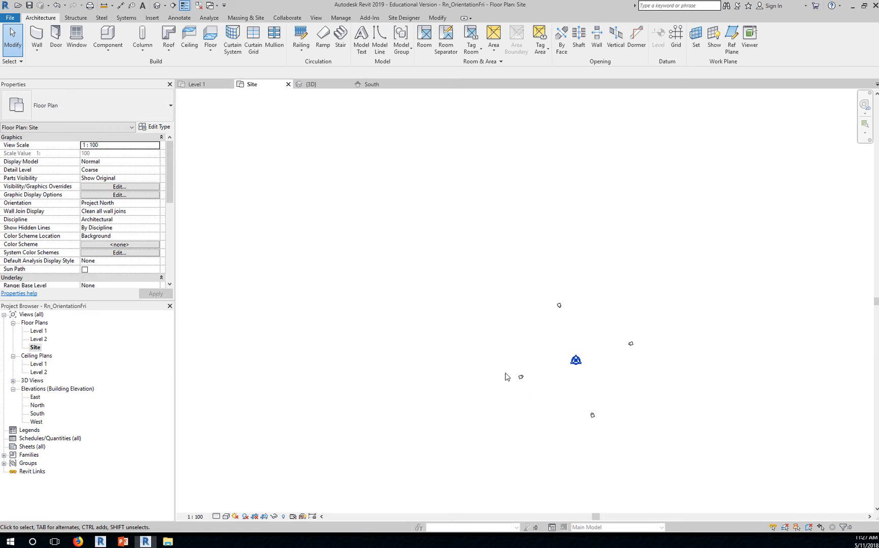
scroll(525, 383, "up", 8)
left_click(514, 364)
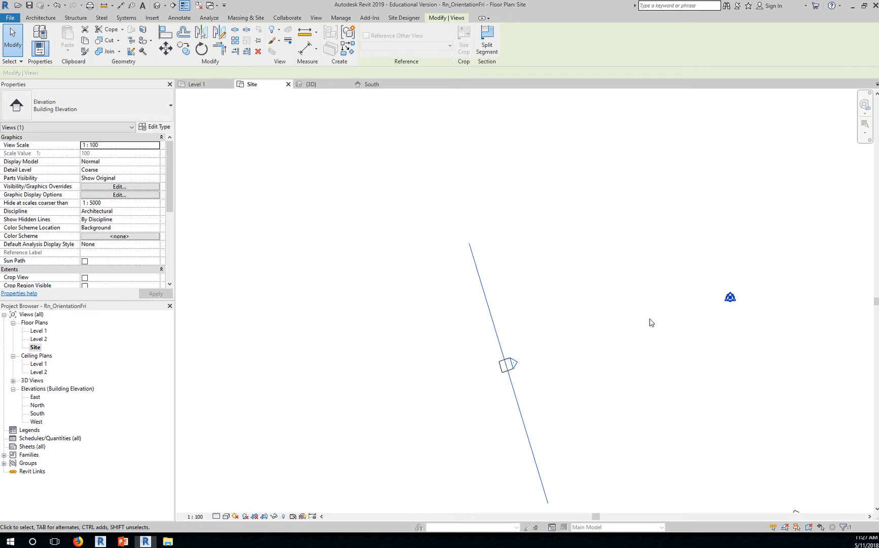
scroll(672, 315, "down", 4)
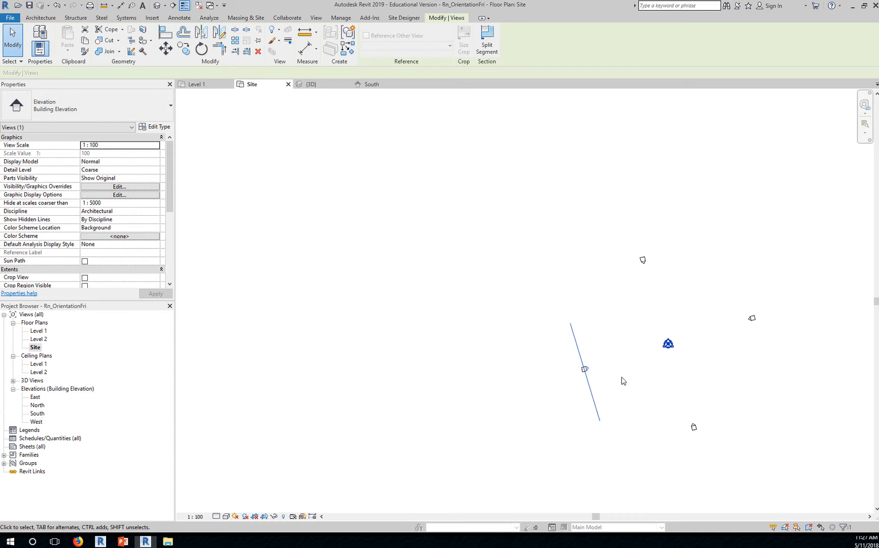
left_click(620, 384)
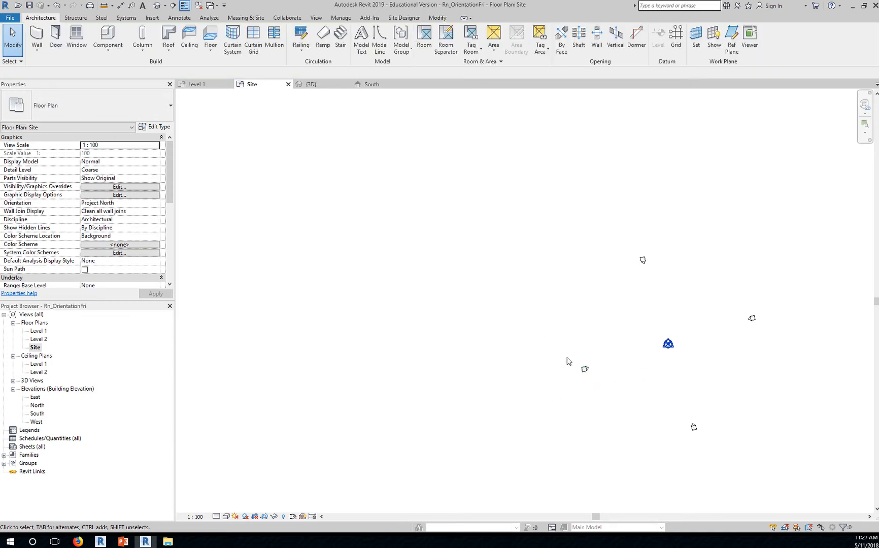
Move the west elevation marker together with its view to just outside the west edge of the toposurface.
left_click_drag(567, 358, 602, 387)
left_click_drag(556, 347, 610, 390)
scroll(588, 432, "down", 4)
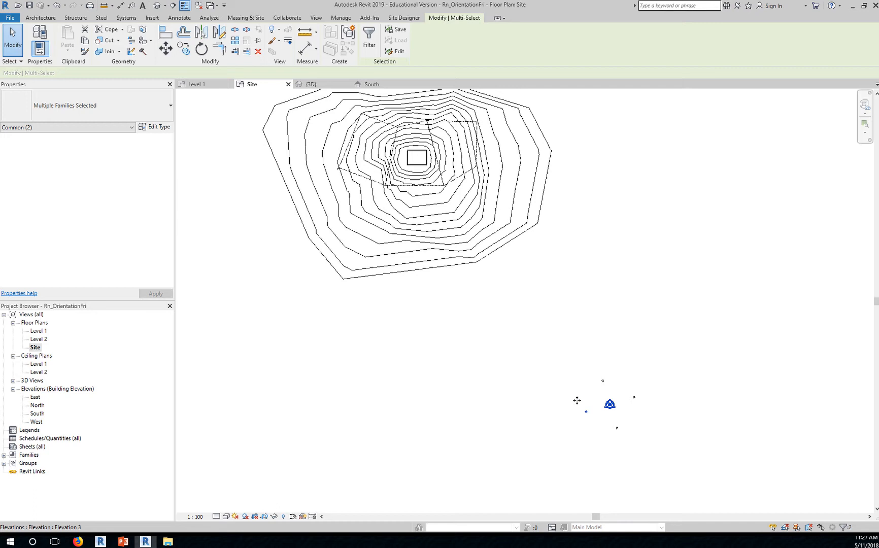
mouse_move(577, 401)
left_mouse_down()
mouse_move(363, 194)
mouse_move(255, 152)
left_mouse_up()
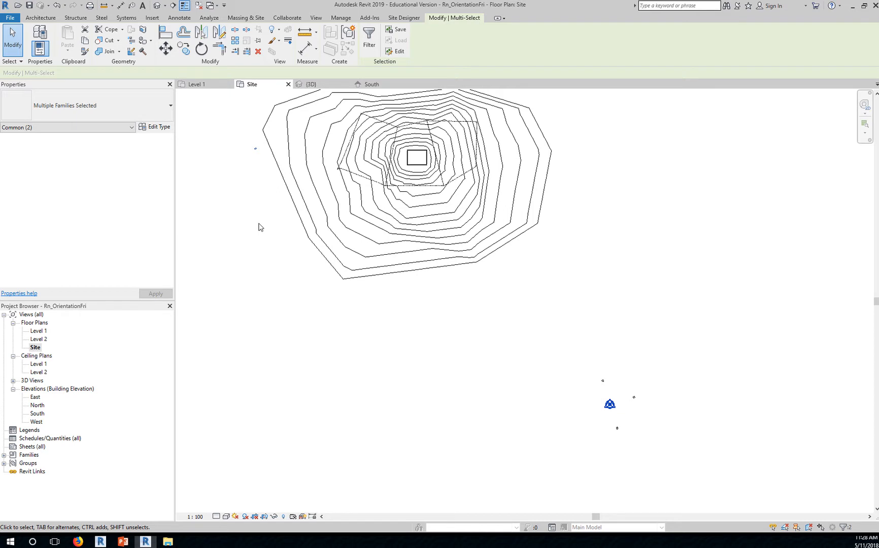
scroll(254, 150, "up", 8)
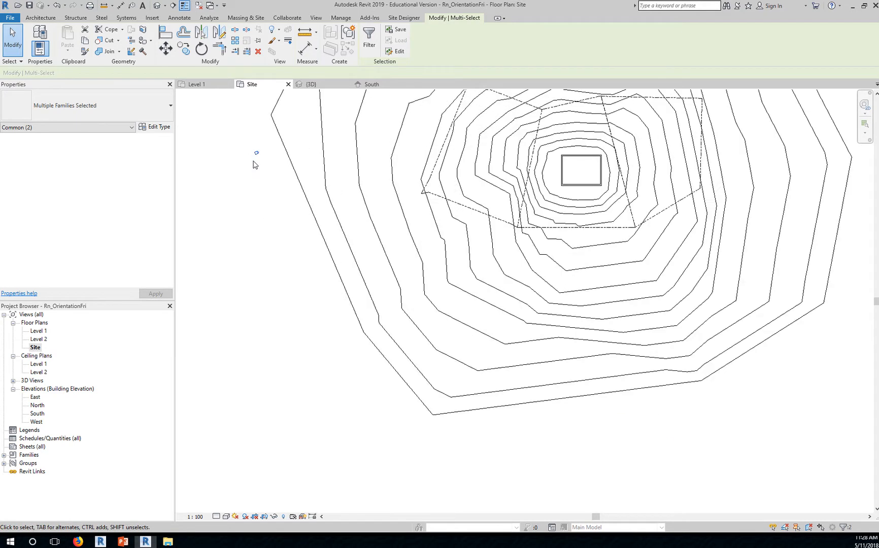
middle_click_drag(334, 203, 456, 289)
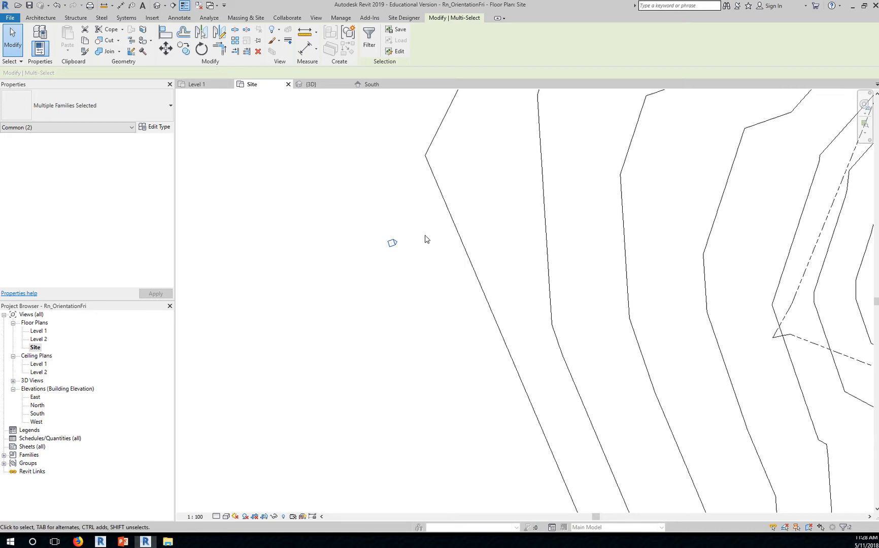
left_click(416, 283)
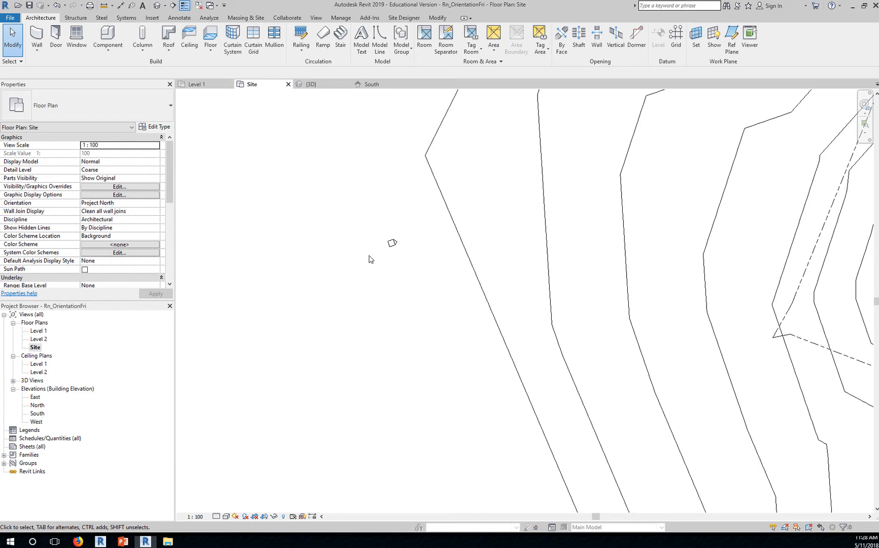
Rotate the west elevation marker square to the plan so its arrow points horizontally toward the site.
scroll(408, 304, "down", 2)
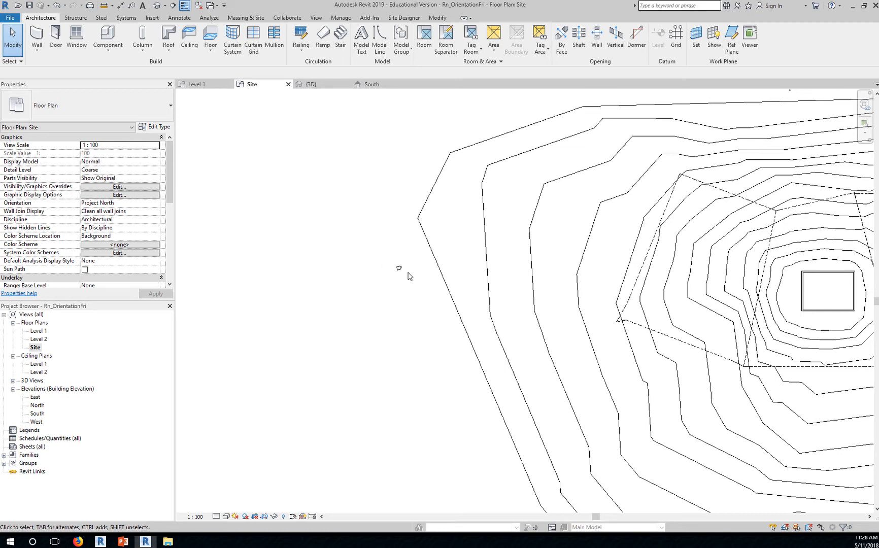
scroll(408, 276, "up", 4)
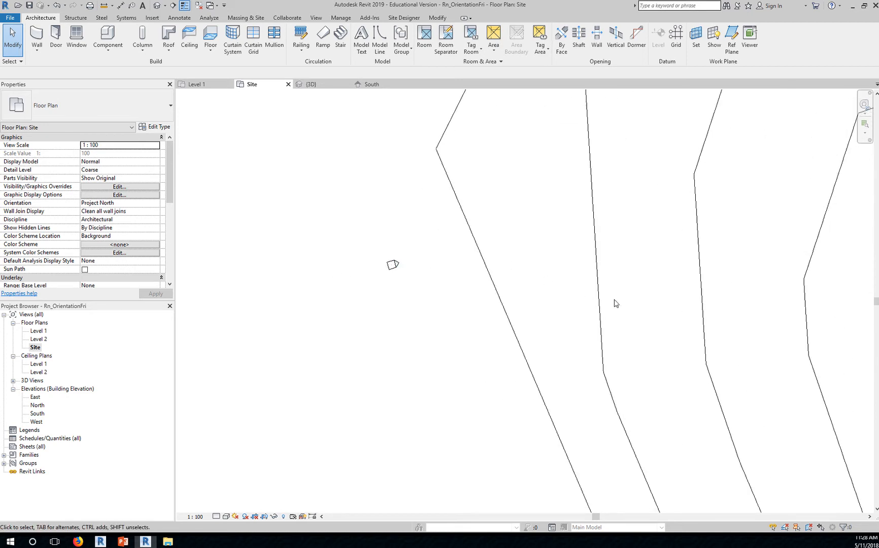
scroll(481, 314, "down", 4)
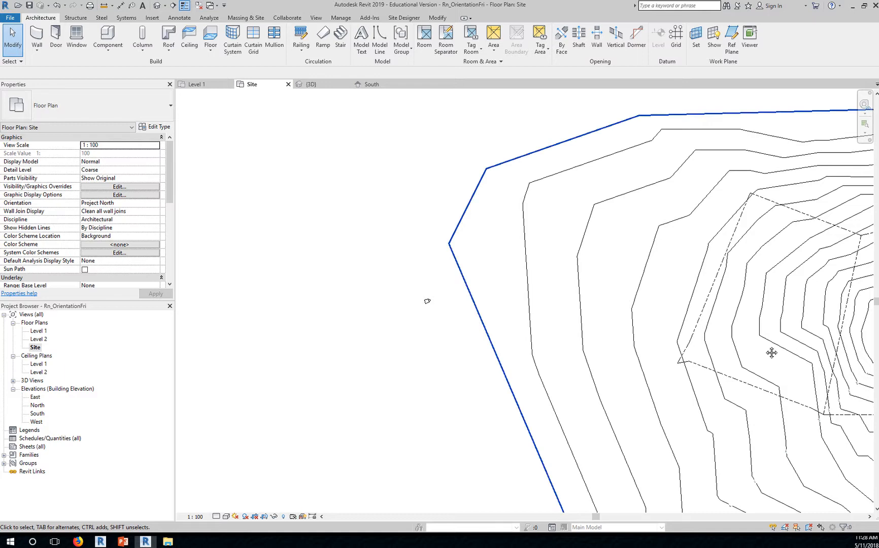
middle_click_drag(772, 352, 650, 332)
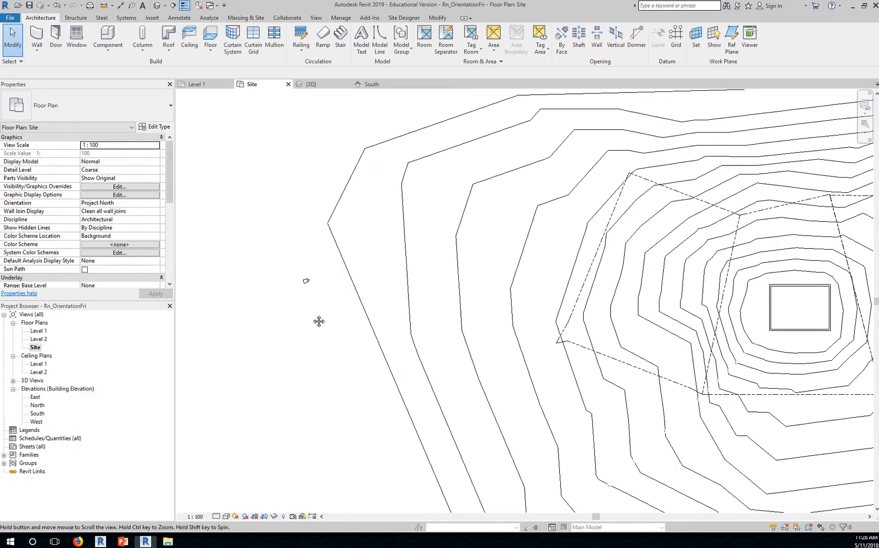
middle_click_drag(319, 322, 455, 274)
scroll(457, 277, "up", 5)
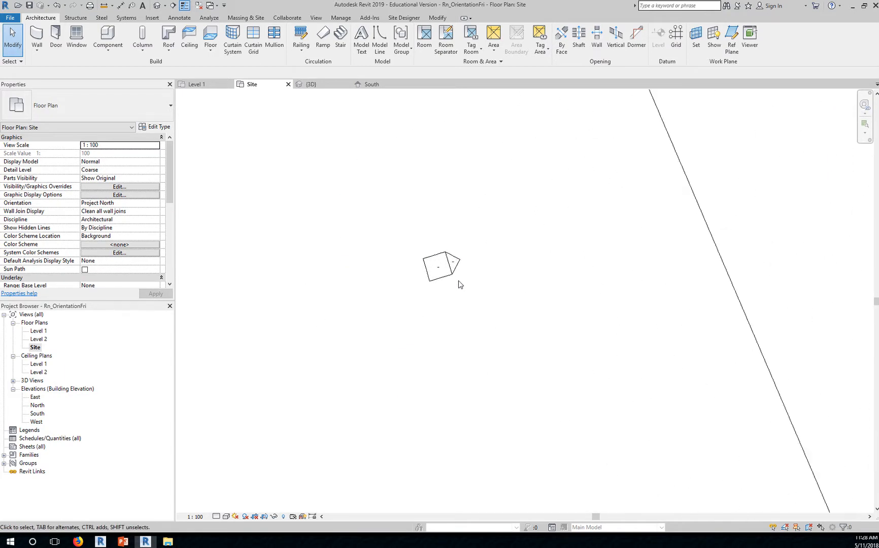
scroll(458, 285, "up", 2)
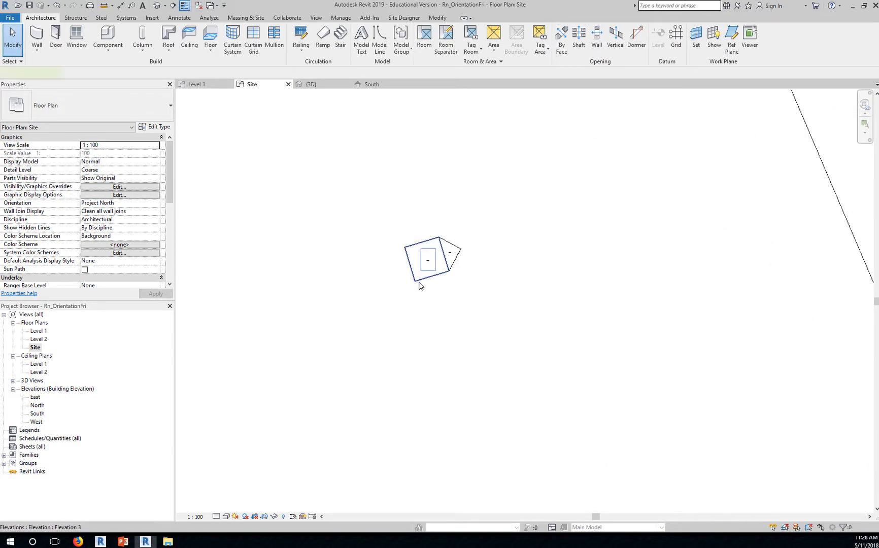
left_click(420, 286)
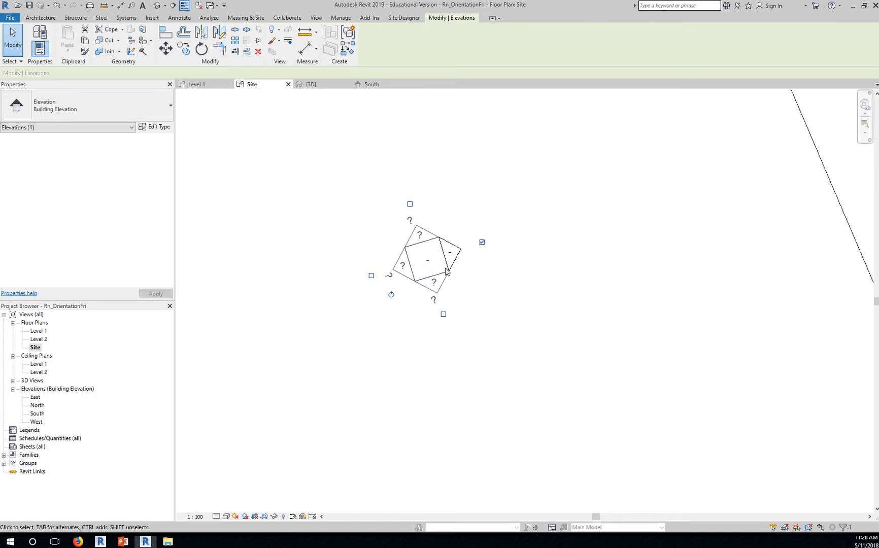
left_click(391, 295)
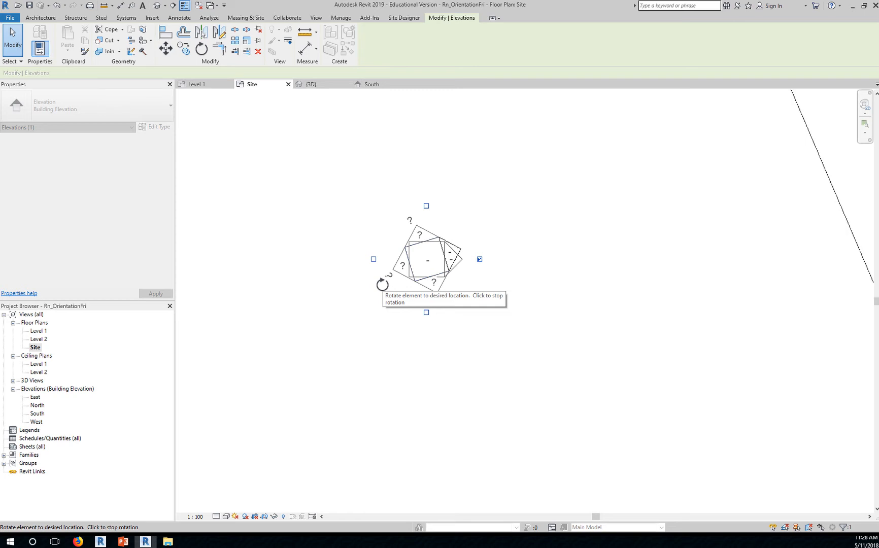
left_click(387, 290)
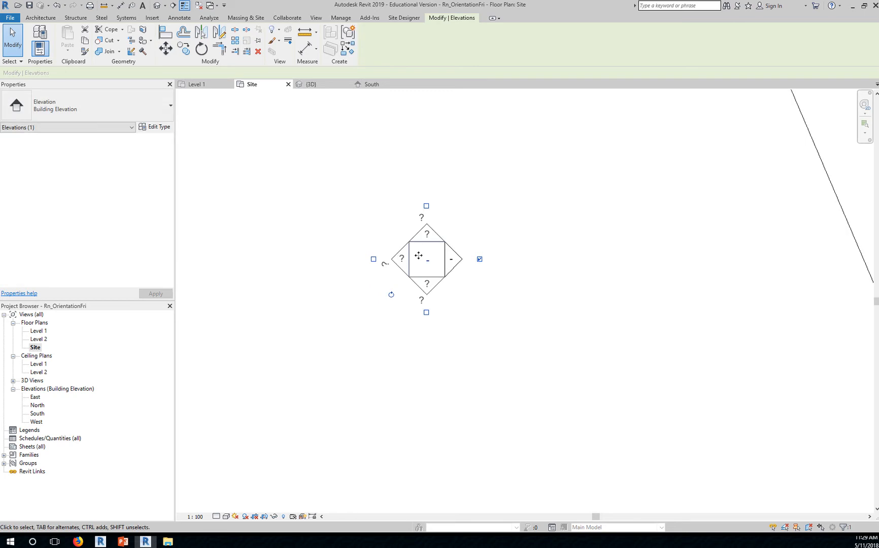
scroll(604, 370, "down", 4)
mouse_move(621, 377)
middle_mouse_down()
mouse_move(394, 317)
mouse_move(347, 315)
mouse_move(353, 322)
middle_mouse_up()
scroll(490, 320, "down", 3)
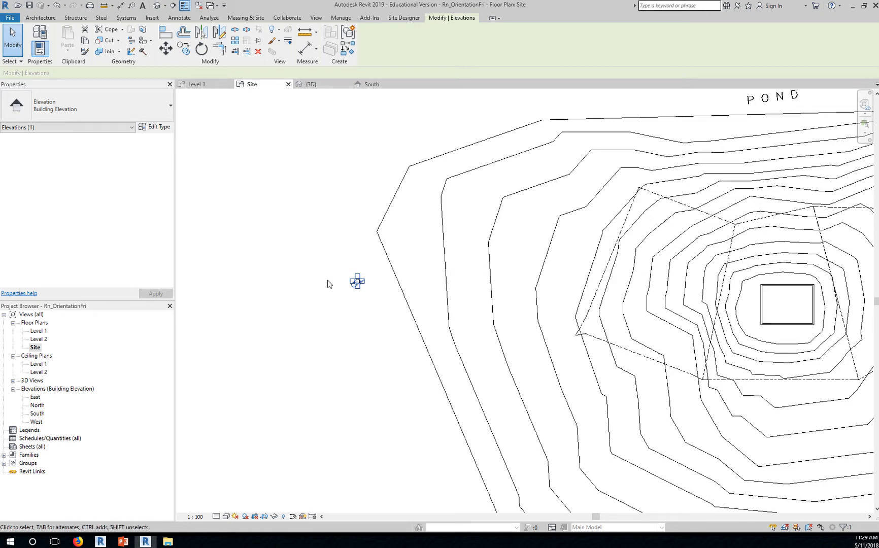
scroll(355, 282, "up", 5)
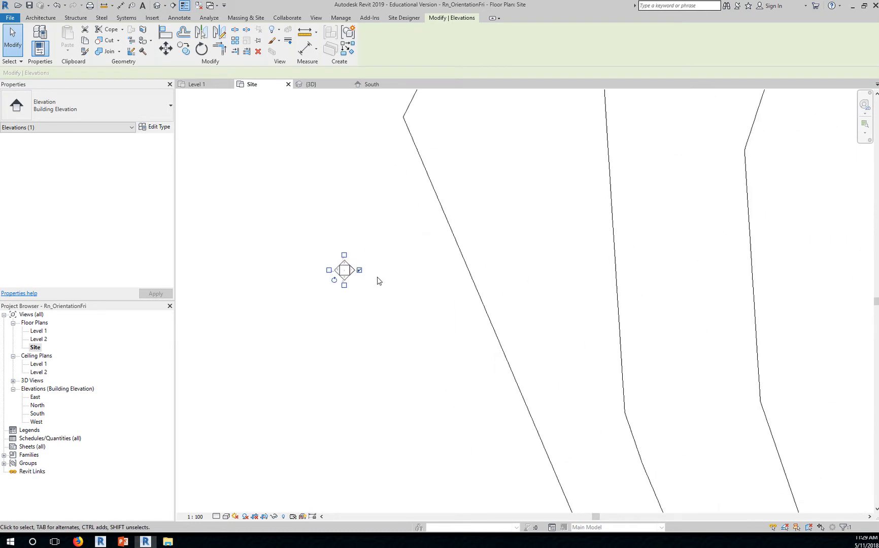
scroll(370, 340, "down", 5)
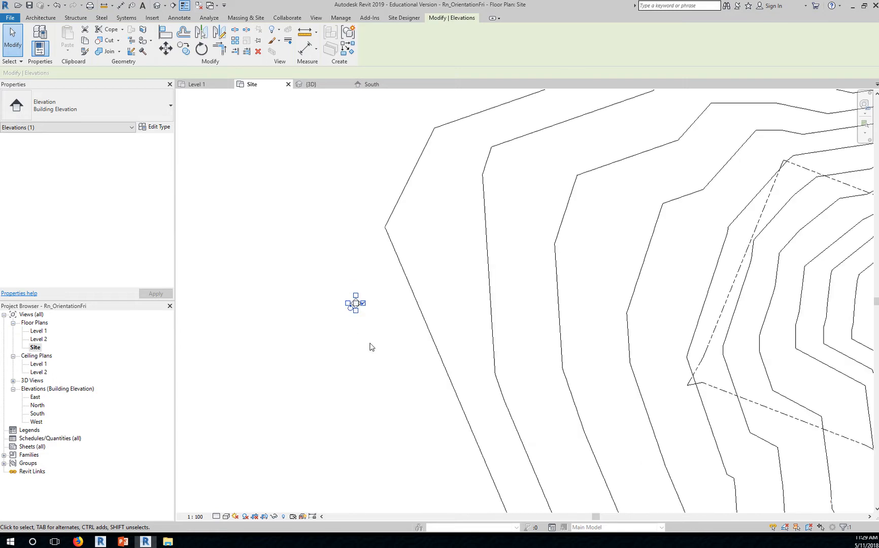
Try moving only the south elevation marker's body without its view, check its view line, and undo the move.
middle_click_drag(516, 390, 427, 184)
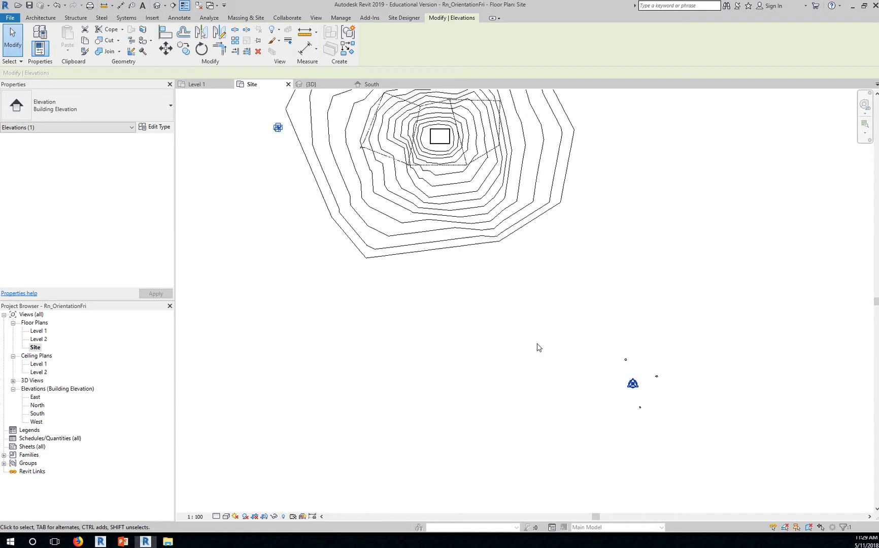
scroll(644, 413, "up", 8)
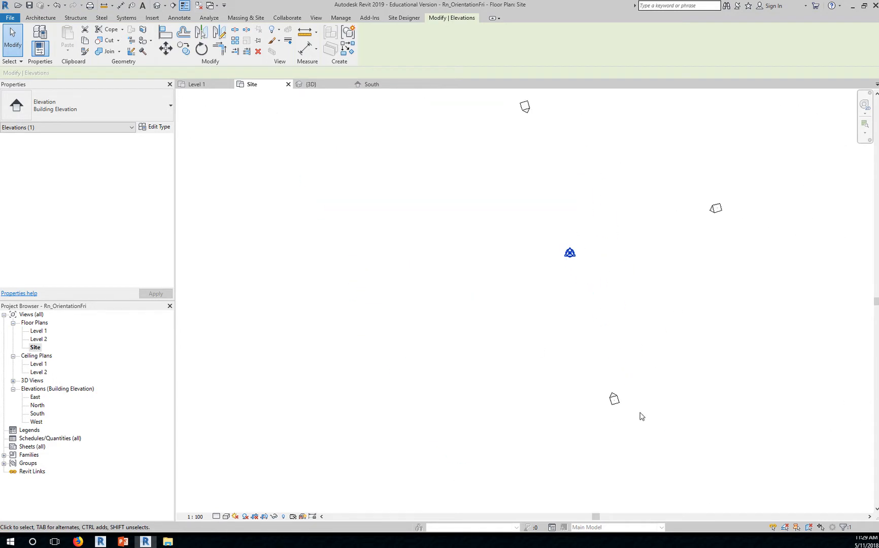
left_click_drag(571, 369, 641, 426)
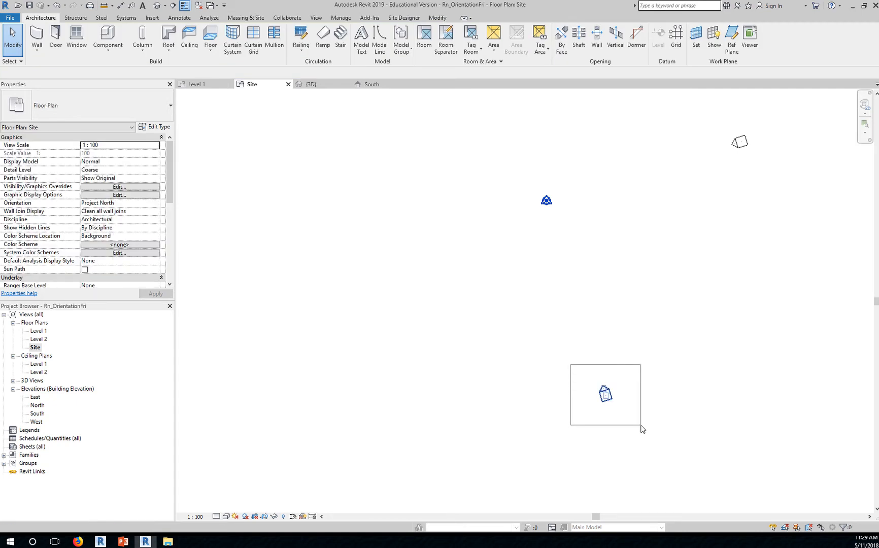
left_click_drag(641, 426, 662, 435)
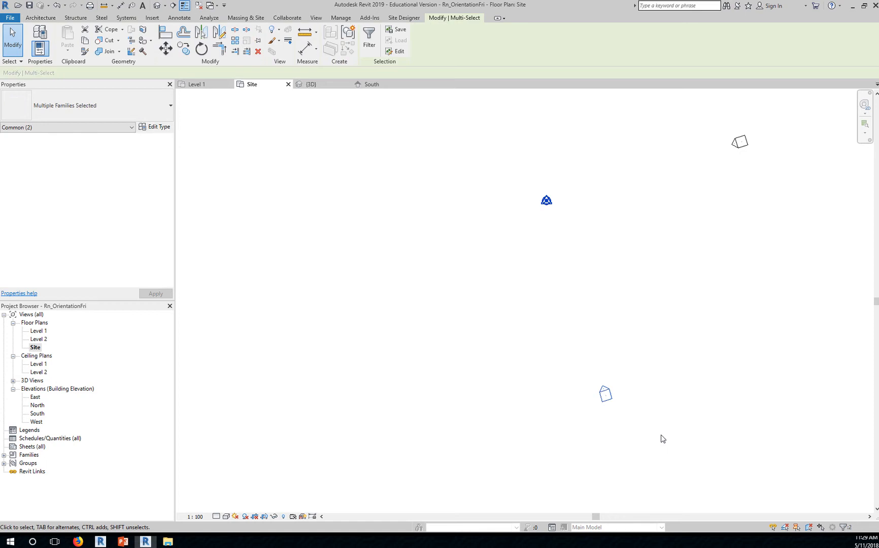
left_click(662, 438)
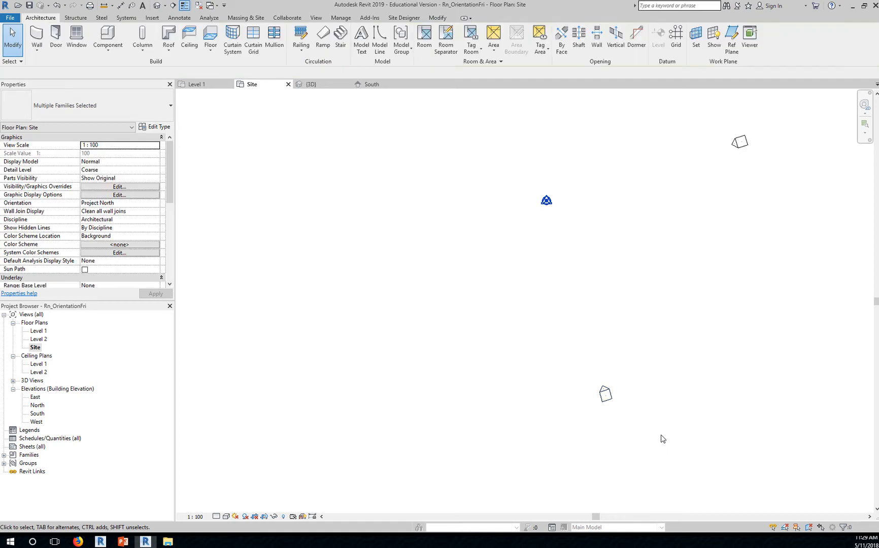
left_click(604, 401)
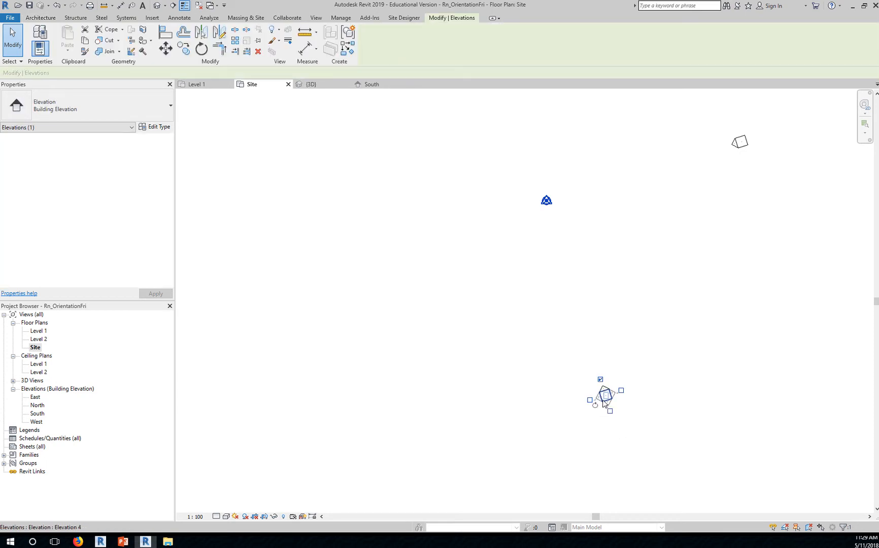
left_click_drag(598, 392, 406, 252)
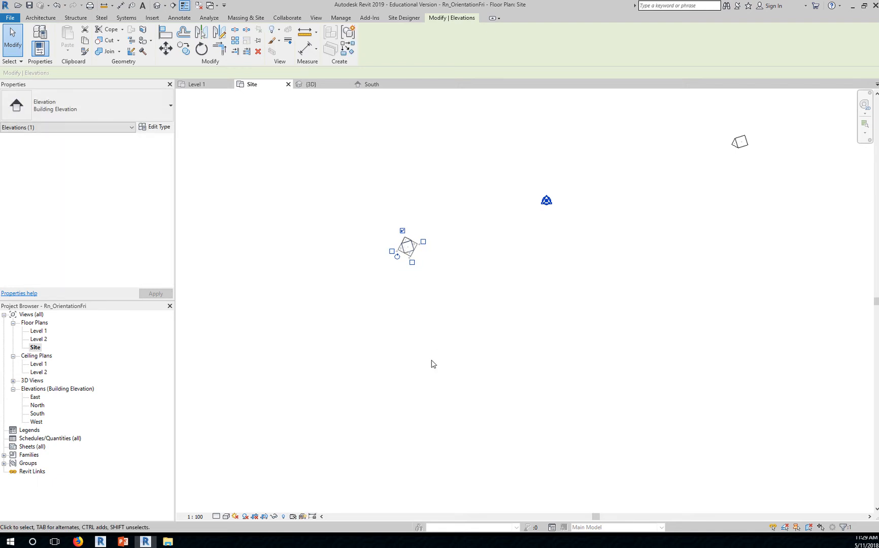
key("Escape")
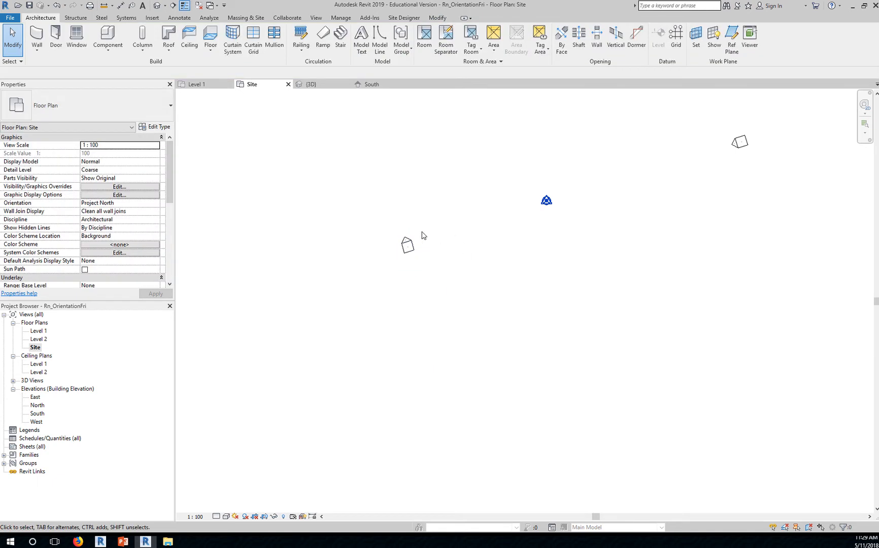
left_click(406, 242)
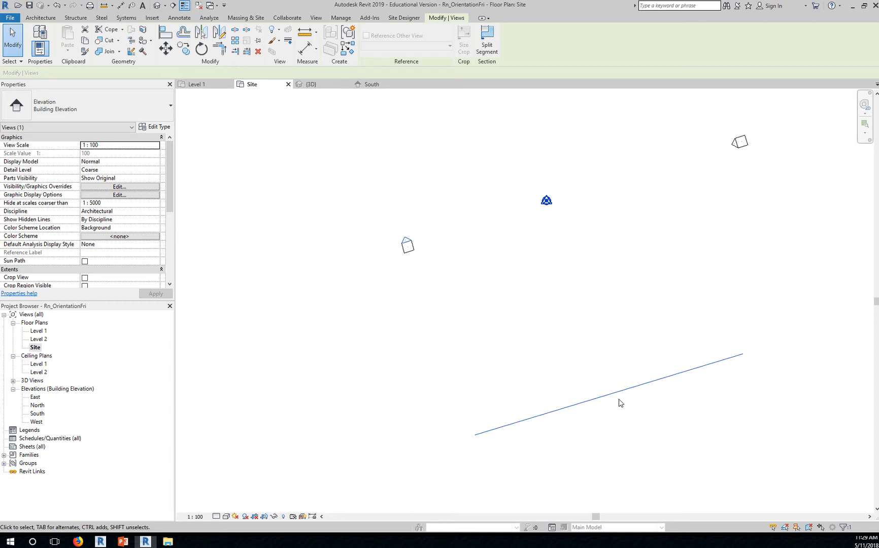
key("ctrl+z")
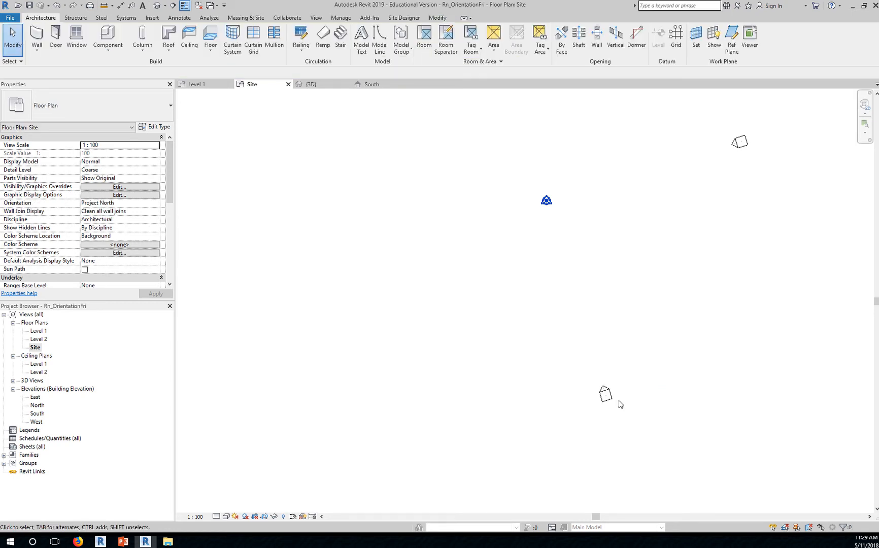
Move the south elevation marker together with its view to the southwest of the base point, and display its view line.
mouse_move(555, 351)
left_mouse_down()
mouse_move(631, 404)
mouse_move(651, 445)
left_mouse_up()
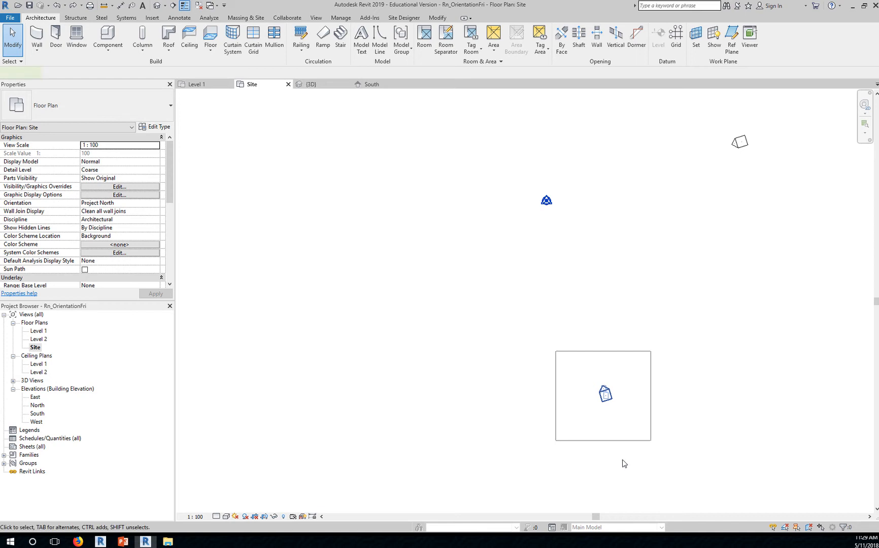
left_click_drag(601, 401, 423, 278)
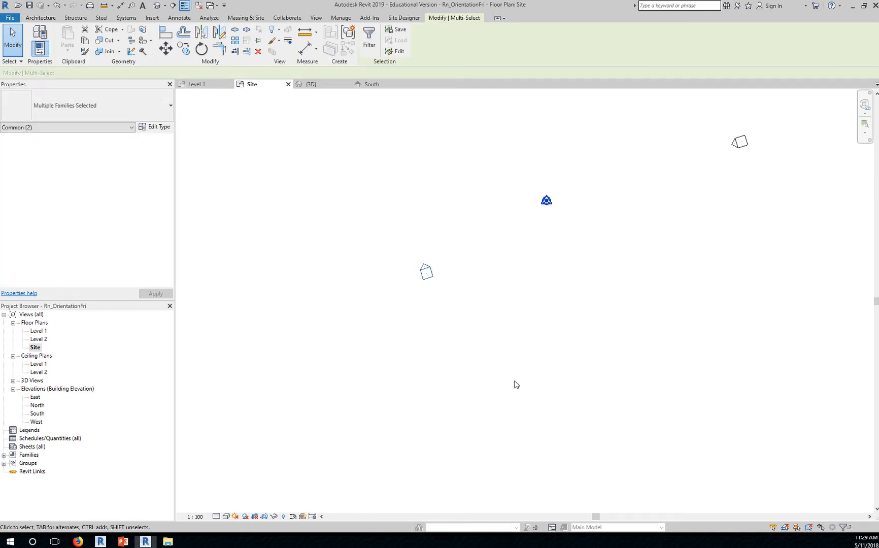
key("Escape")
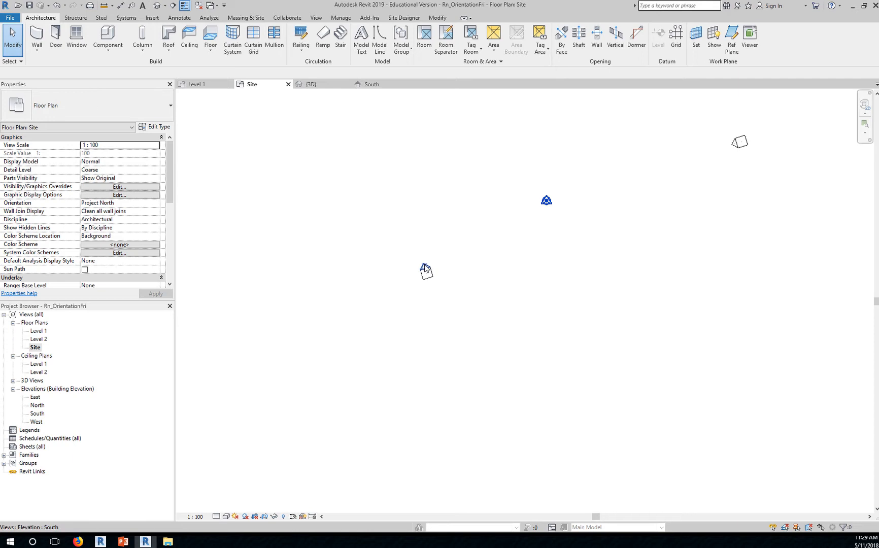
left_click(426, 267)
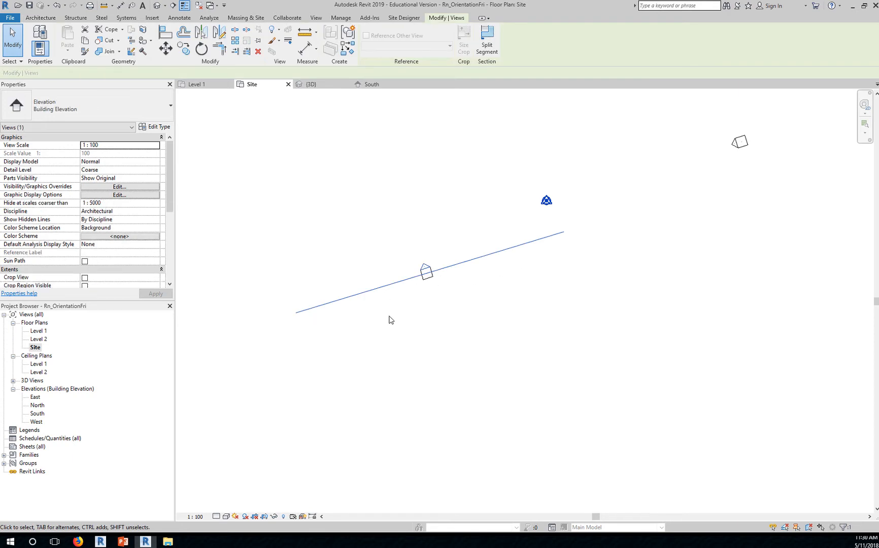
Move the south elevation marker together with its view to just outside the south edge of the toposurface.
left_click(458, 334)
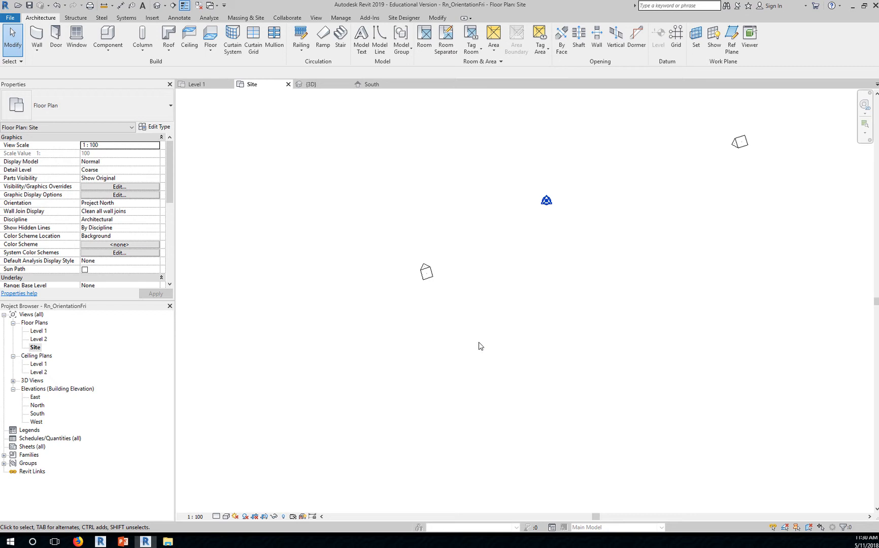
scroll(481, 346, "down", 5)
middle_click_drag(498, 358, 617, 396)
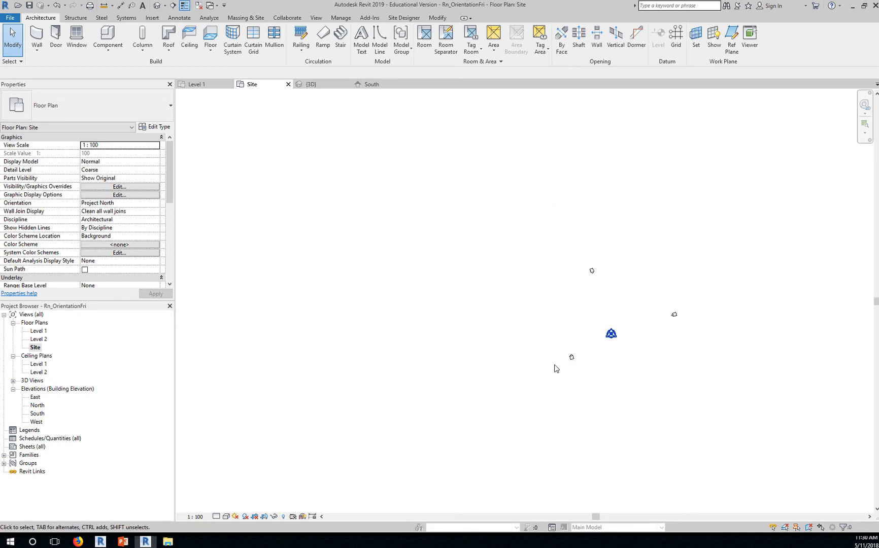
mouse_move(554, 343)
left_mouse_down()
mouse_move(587, 376)
mouse_move(416, 265)
mouse_move(410, 237)
left_mouse_up()
scroll(642, 404, "down", 3)
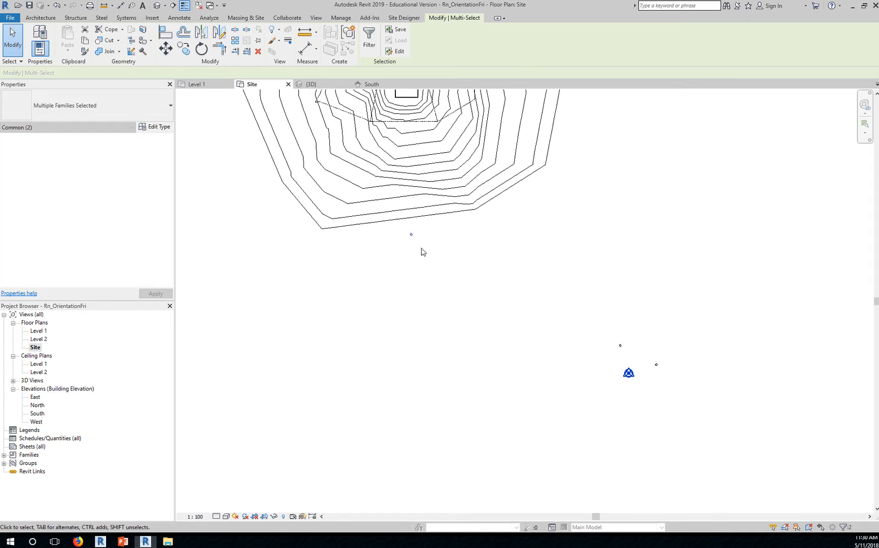
Rotate the south elevation marker square to the plan so its arrow points straight up toward the site.
scroll(412, 239, "up", 2)
scroll(412, 239, "up", 4)
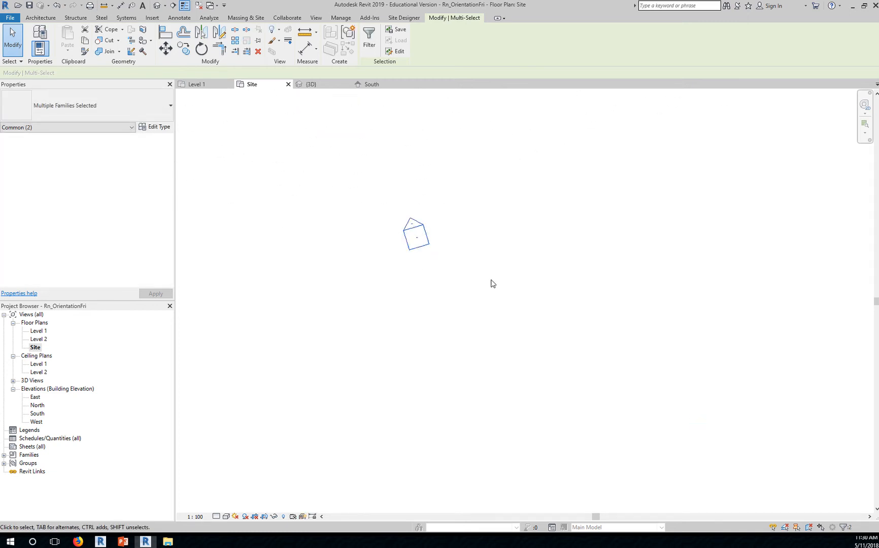
left_click(467, 274)
left_click(427, 249)
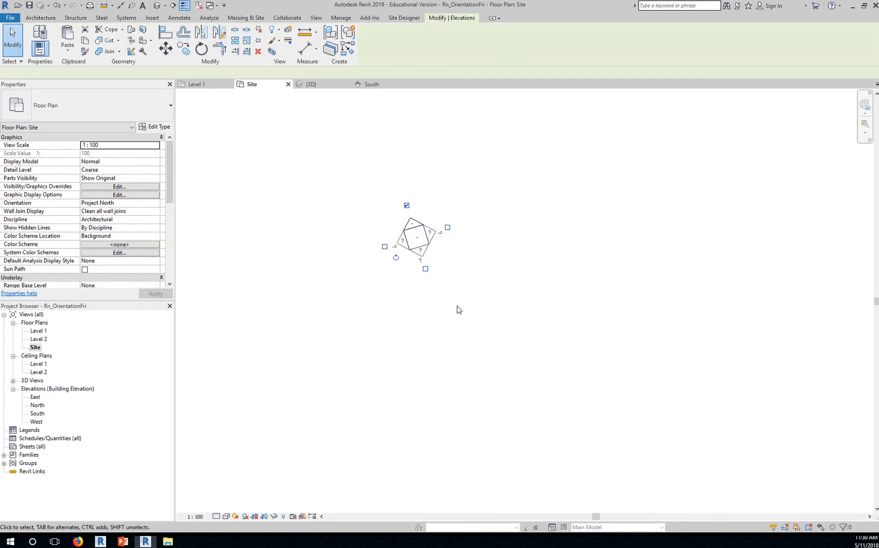
left_click(396, 257)
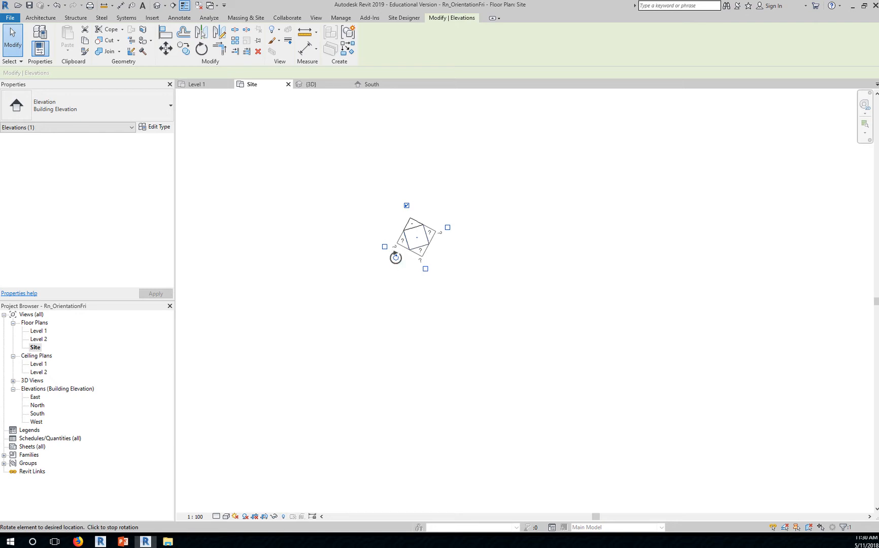
left_click(396, 258)
mouse_move(503, 290)
middle_mouse_down()
mouse_move(530, 306)
mouse_move(568, 298)
mouse_move(541, 345)
middle_mouse_up()
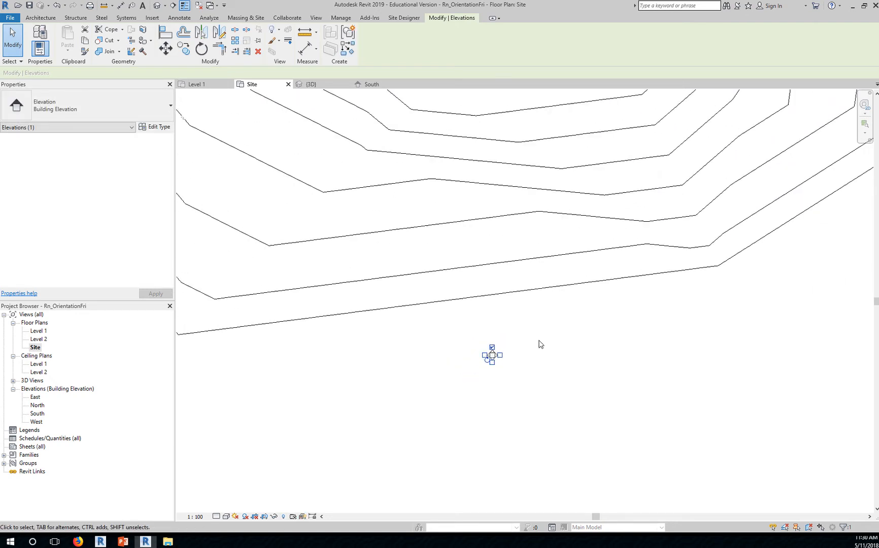
left_click(526, 353)
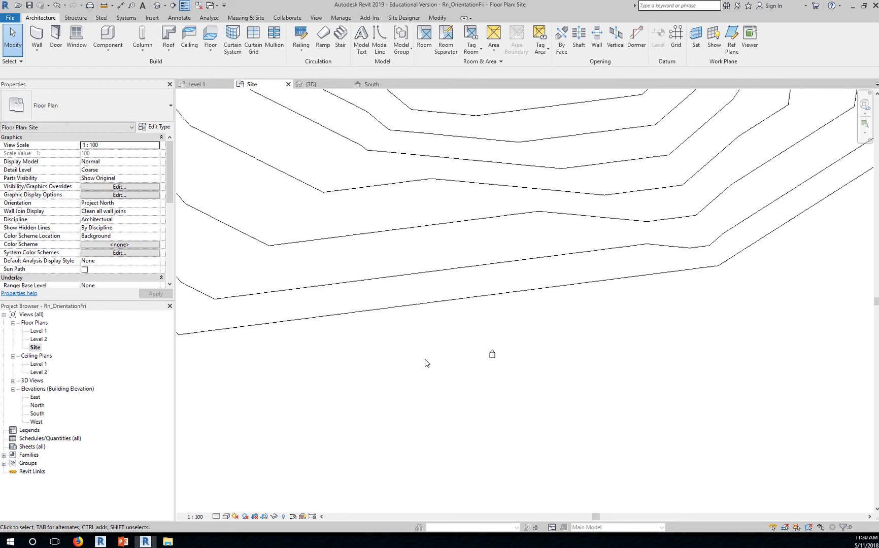
Display the south elevation's view line and move it, without the marker, to just south of the building.
left_click(492, 351)
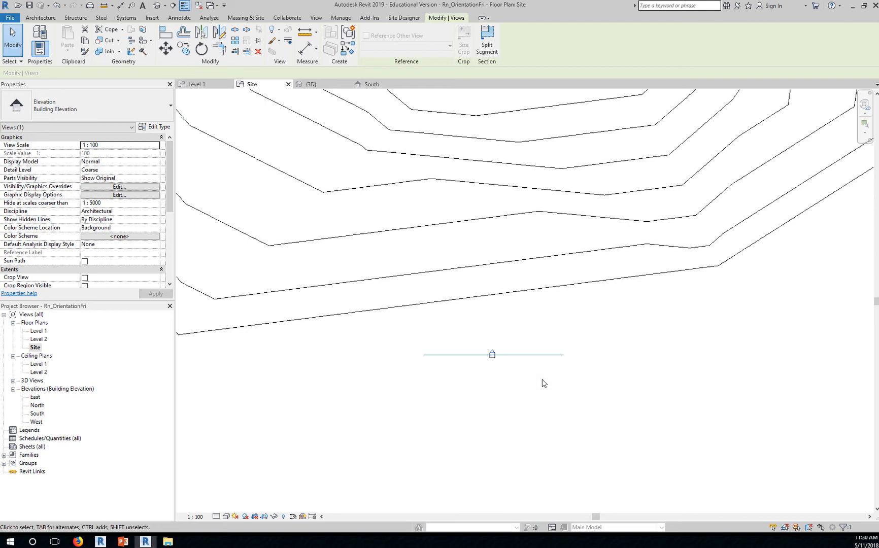
scroll(558, 373, "down", 4)
middle_click_drag(581, 407, 535, 458)
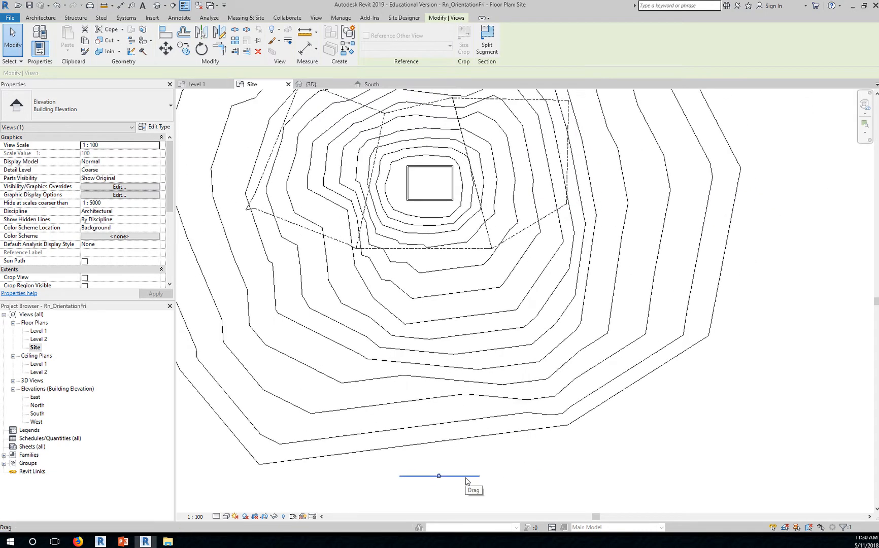
left_click_drag(467, 481, 466, 480)
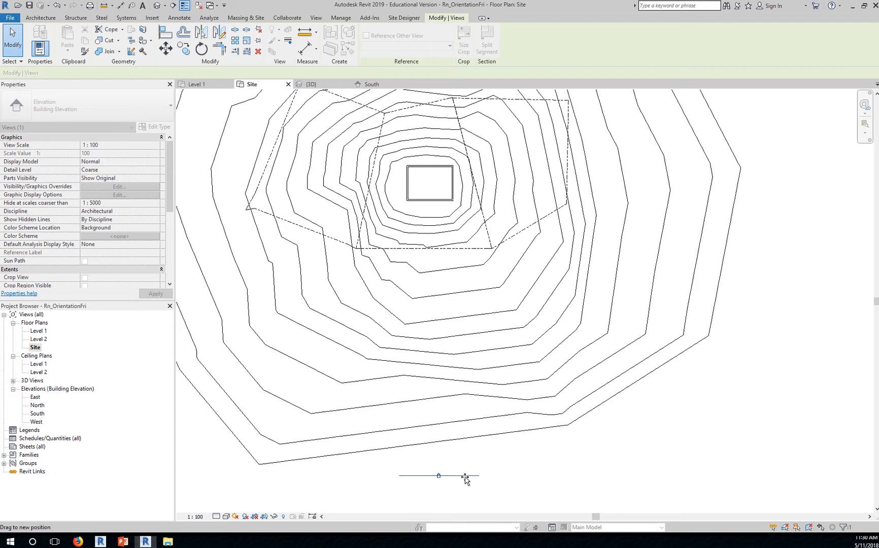
left_click_drag(464, 478, 455, 141)
left_click_drag(455, 161, 455, 215)
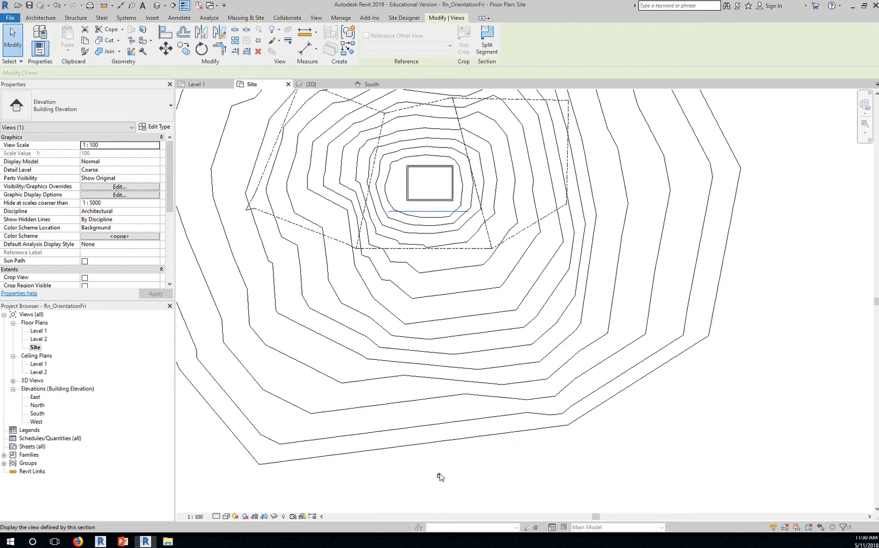
Open the South elevation from its marker and examine the building and terrain.
scroll(441, 476, "up", 5)
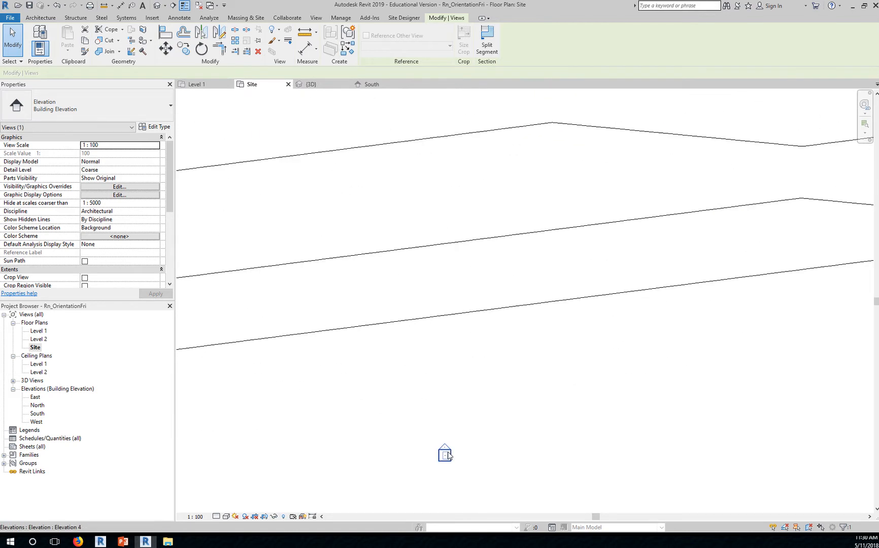
double_click(446, 450)
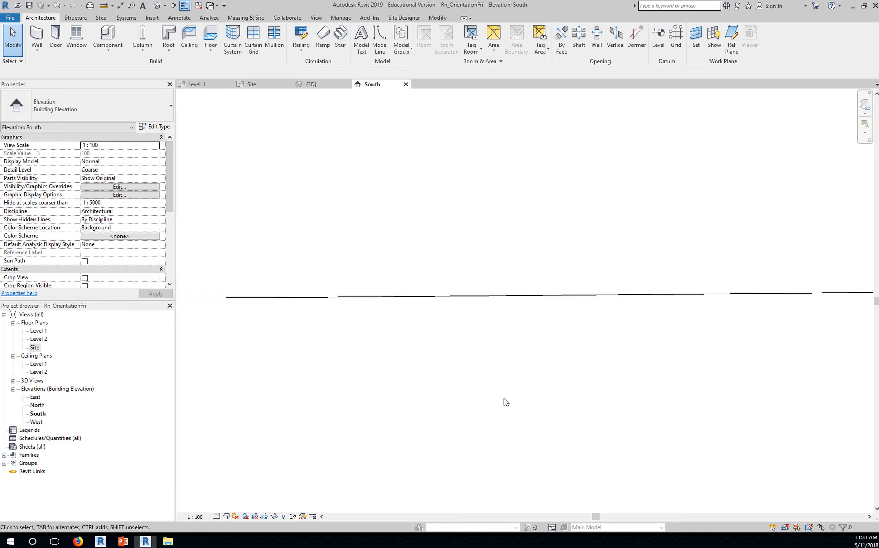
scroll(516, 421, "down", 4)
middle_click_drag(647, 442, 400, 393)
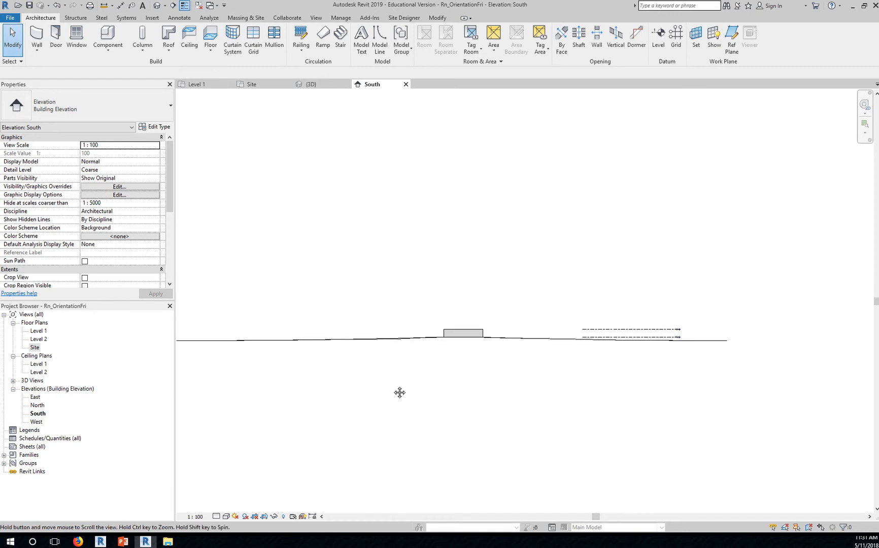
scroll(481, 334, "up", 4)
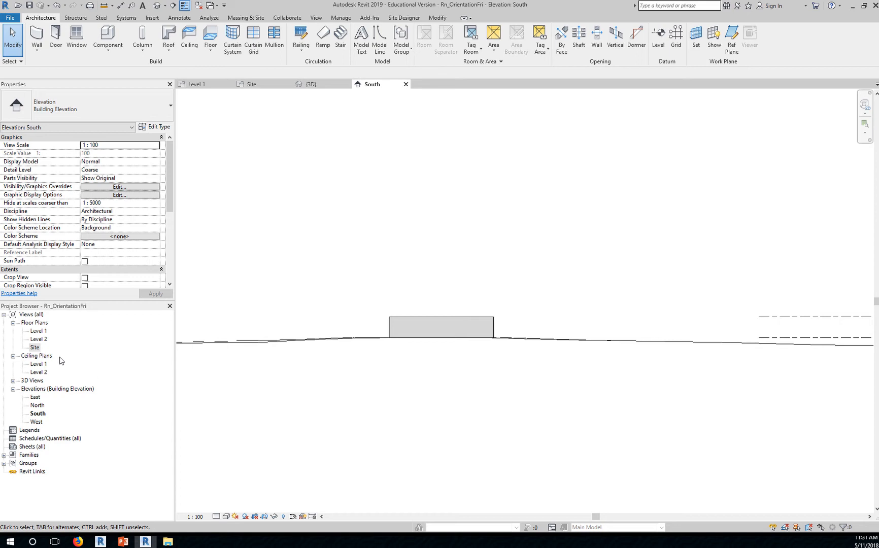
Return to the Site plan and move the south elevation's view line through the middle of the building.
double_click(35, 348)
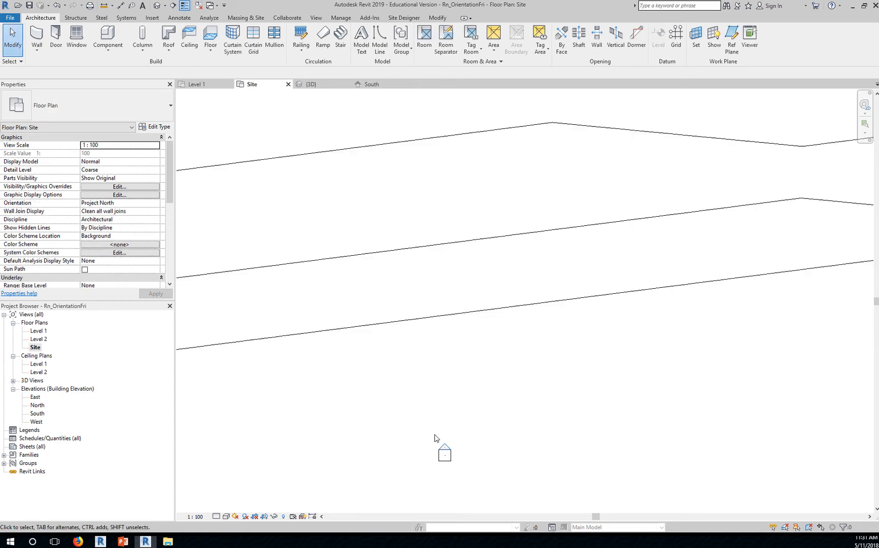
scroll(482, 411, "down", 4)
scroll(476, 409, "up", 4)
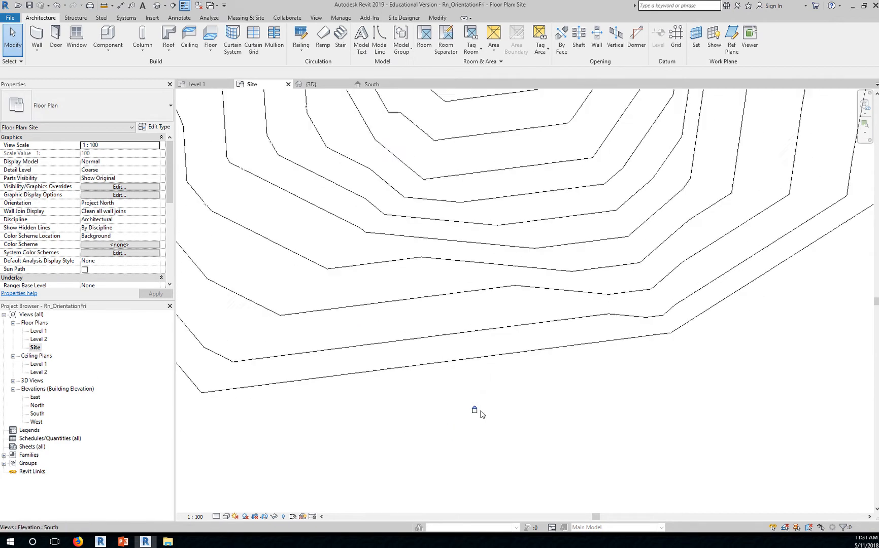
left_click(471, 409)
middle_click_drag(529, 387, 526, 520)
scroll(518, 458, "down", 2)
scroll(502, 427, "down", 2)
middle_click_drag(498, 249, 473, 323)
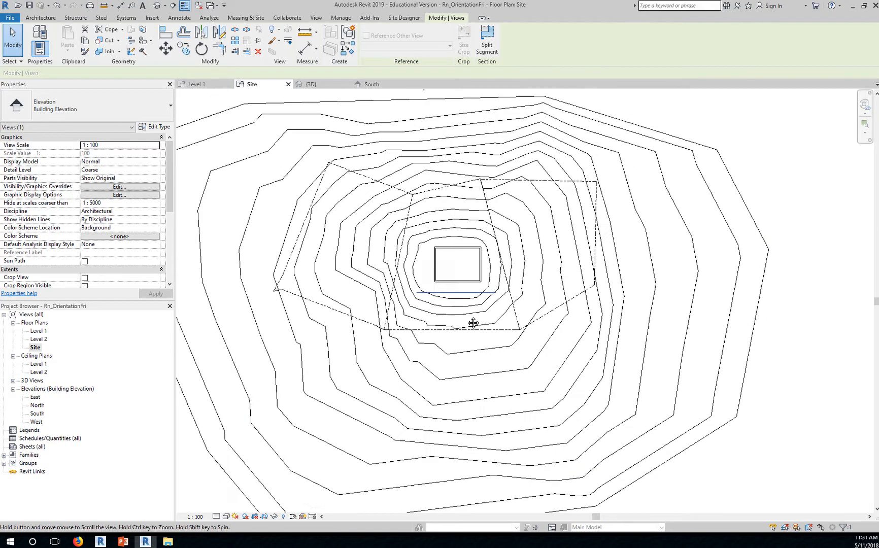
left_click_drag(454, 294, 454, 266)
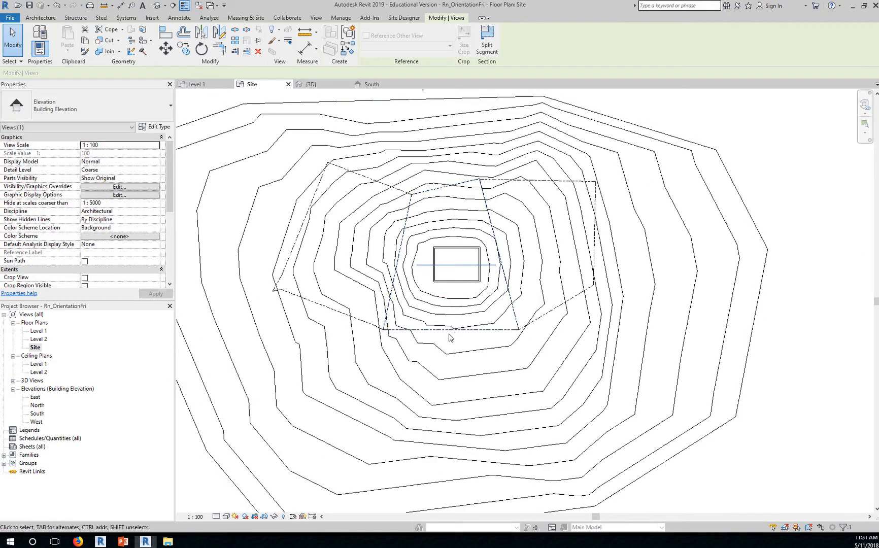
Open the South elevation from its marker to check where the view line cuts the building.
scroll(458, 439, "down", 3)
middle_click_drag(468, 428, 446, 250)
scroll(424, 337, "up", 9)
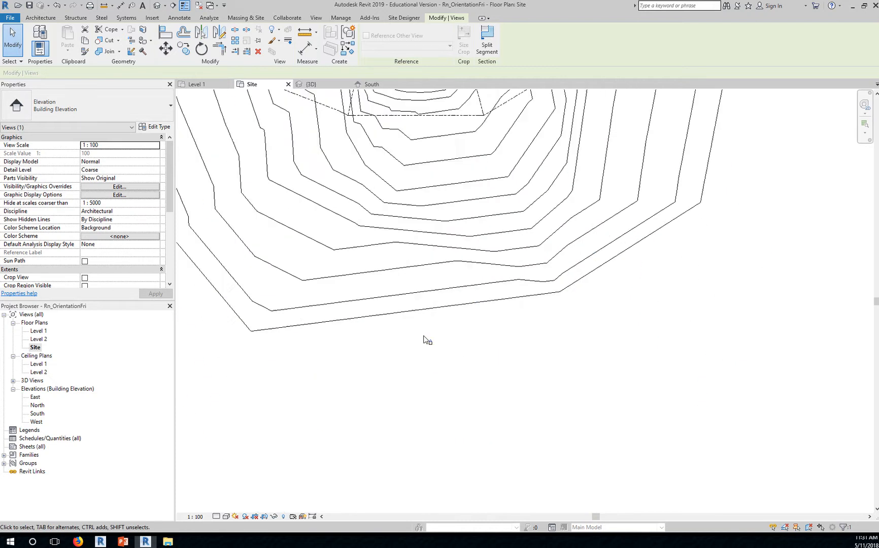
scroll(434, 349, "up", 3)
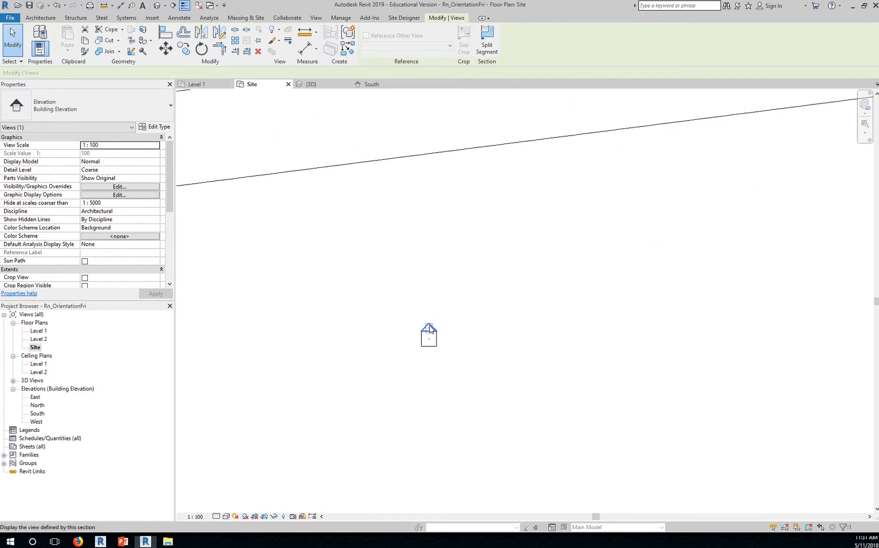
double_click(429, 327)
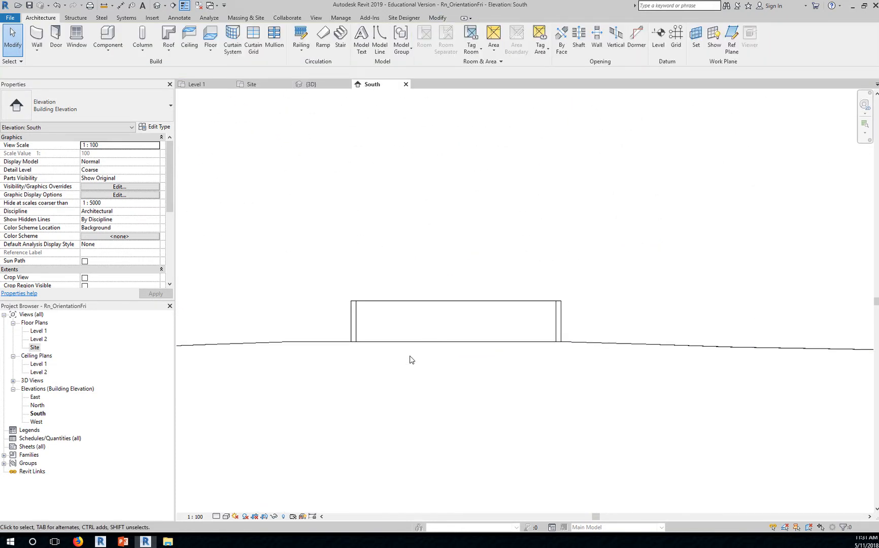
Set the South elevation's visual style to Shaded and inspect the cut walls and ground.
left_click(227, 516)
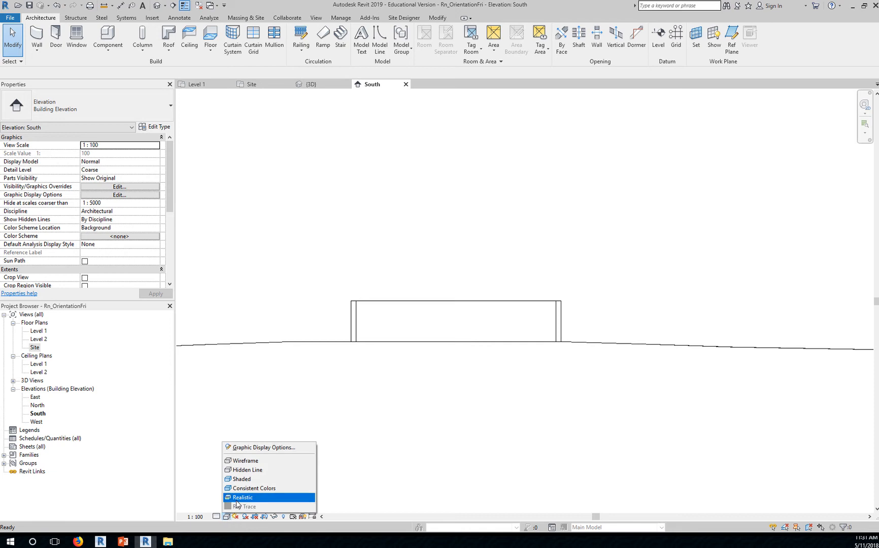
left_click(251, 479)
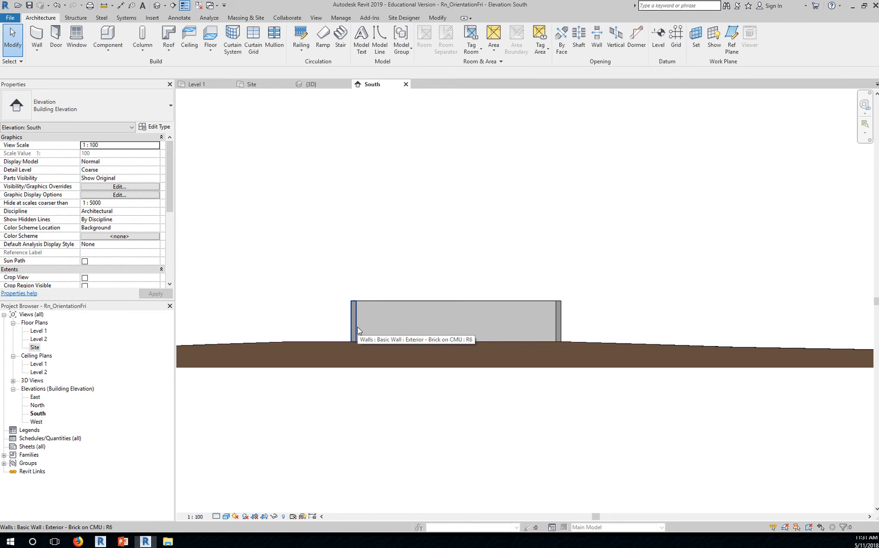
scroll(428, 323, "up", 2)
scroll(431, 325, "up", 2)
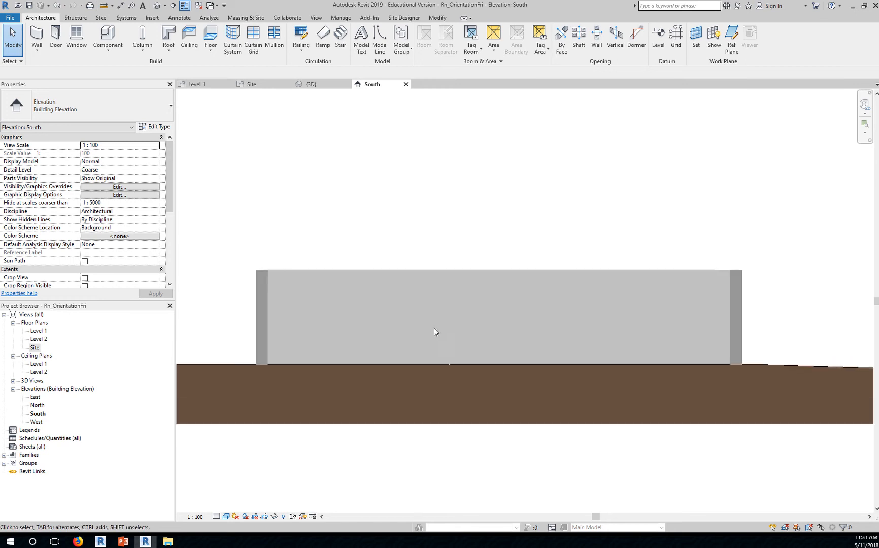
scroll(434, 335, "down", 2)
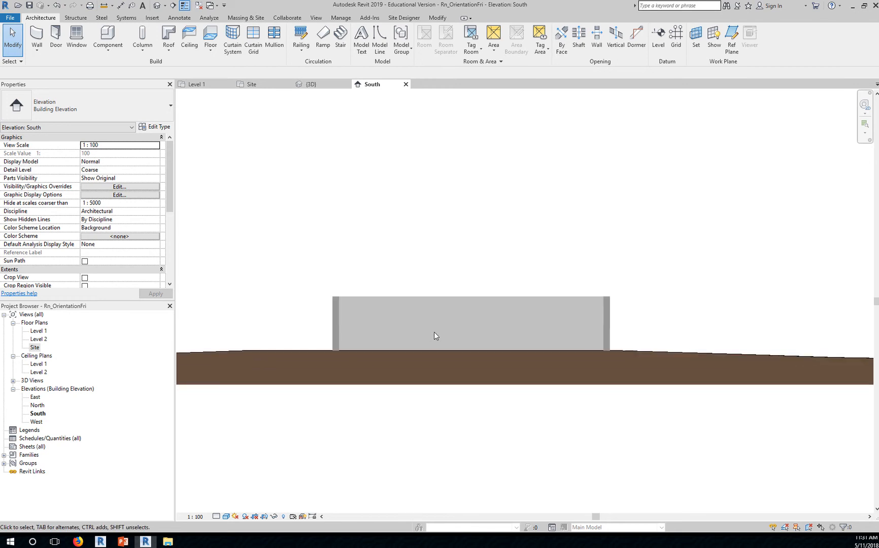
Return to the Site plan and move the south elevation's view line to north of the building.
double_click(34, 347)
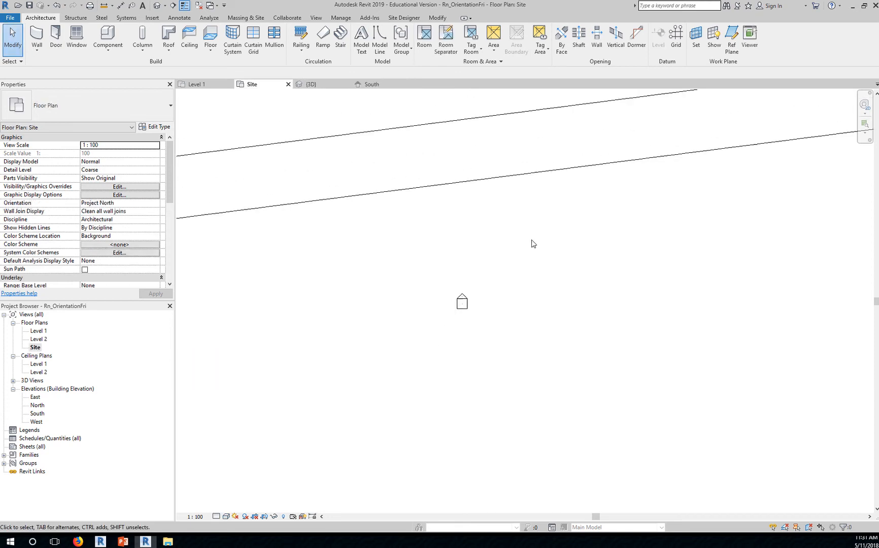
scroll(532, 241, "down", 3)
middle_click_drag(558, 221, 589, 444)
middle_click_drag(589, 251, 583, 481)
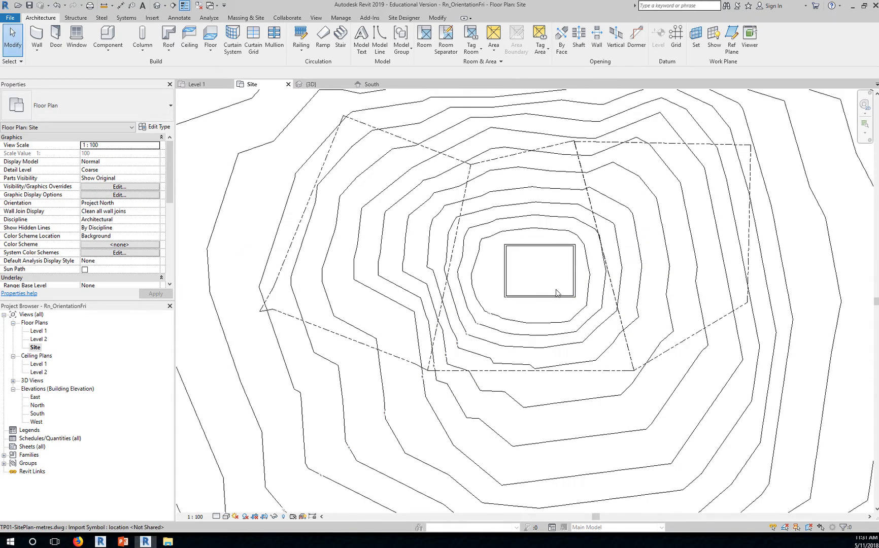
scroll(556, 292, "up", 2)
scroll(560, 357, "down", 2)
middle_click_drag(584, 420, 537, 284)
middle_click_drag(542, 387, 510, 277)
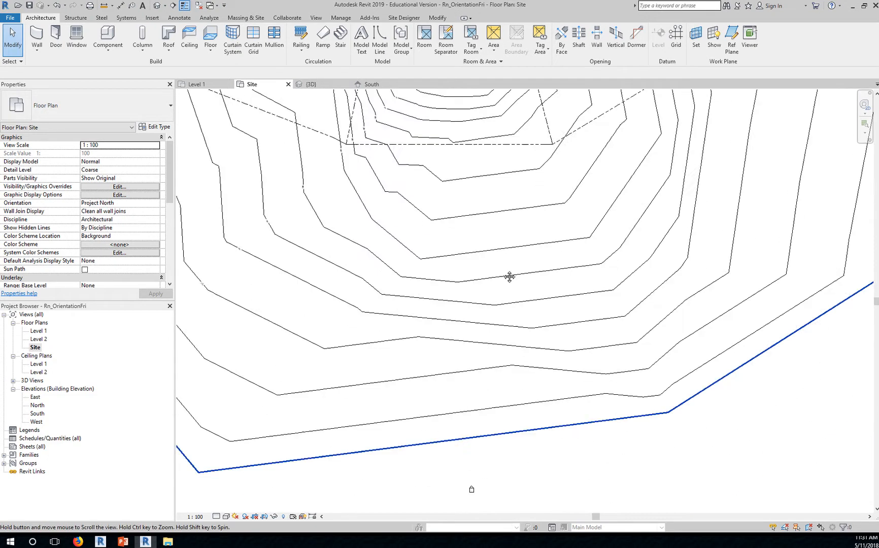
left_click(469, 483)
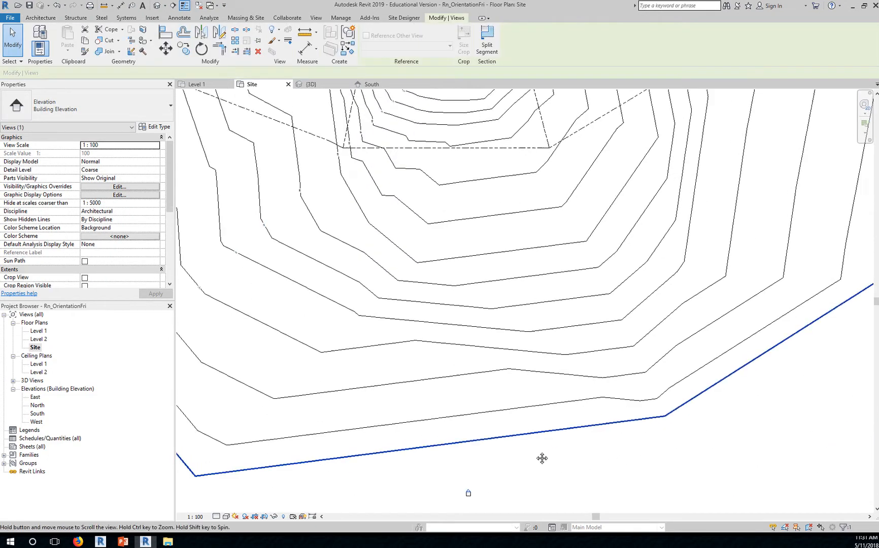
middle_click_drag(542, 458, 553, 515)
middle_click_drag(515, 193, 539, 324)
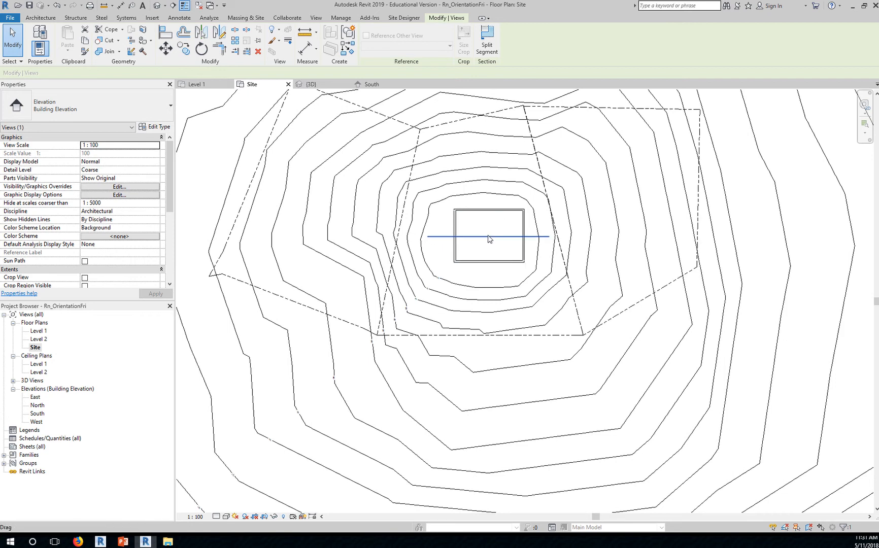
left_click_drag(487, 236, 494, 145)
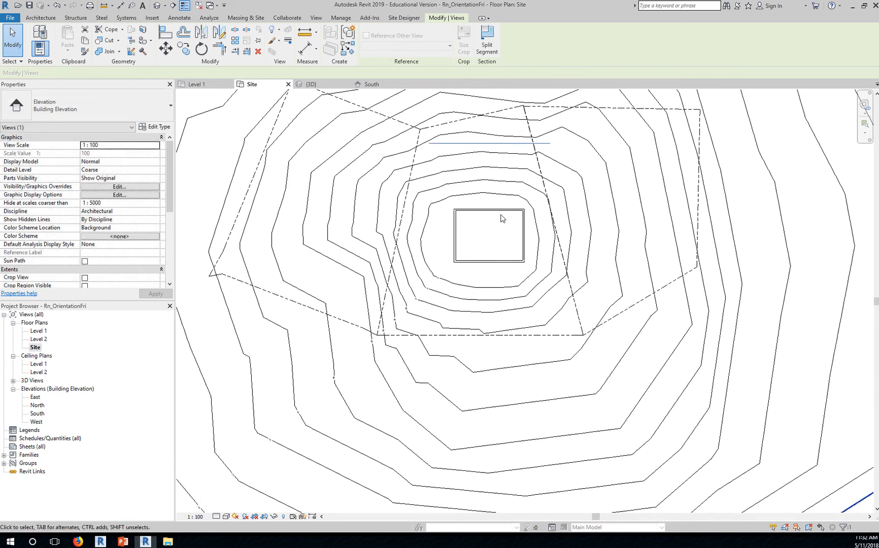
Open the South elevation from its marker to check what the view shows beyond the building.
middle_click_drag(530, 268, 475, 74)
scroll(471, 375, "up", 5)
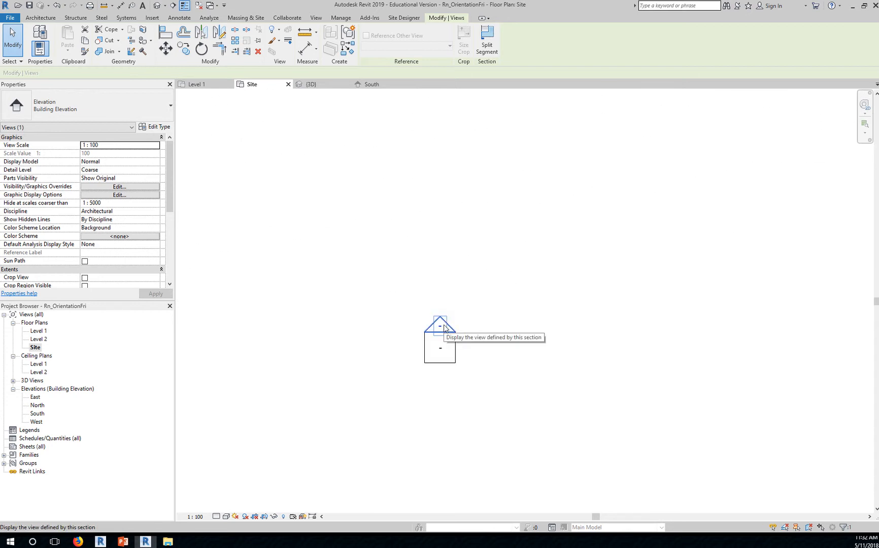
double_click(445, 328)
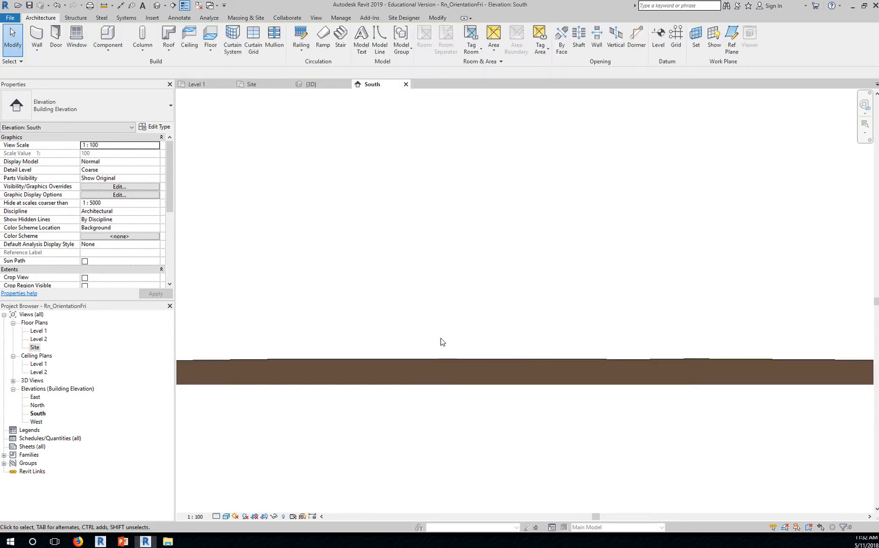
Return to the Site plan and move the south elevation's view line back to its marker south of the toposurface.
scroll(452, 338, "down", 4)
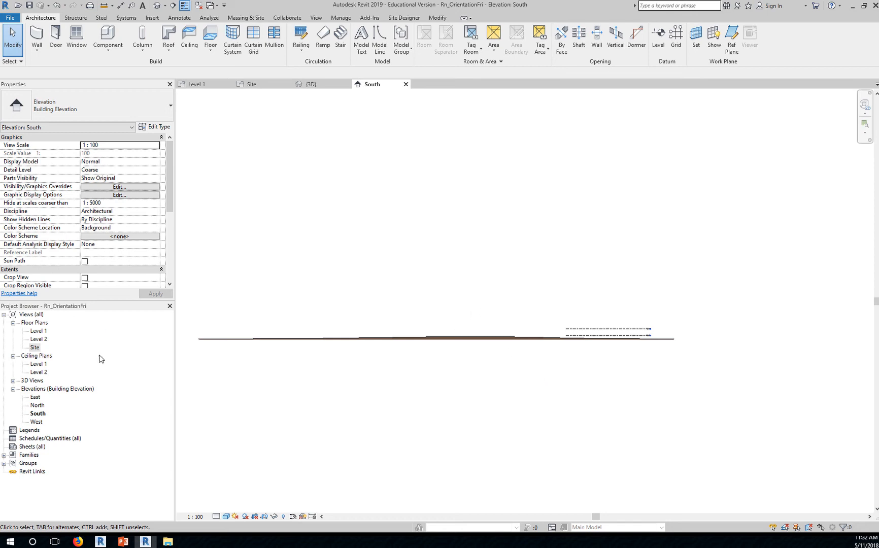
double_click(35, 347)
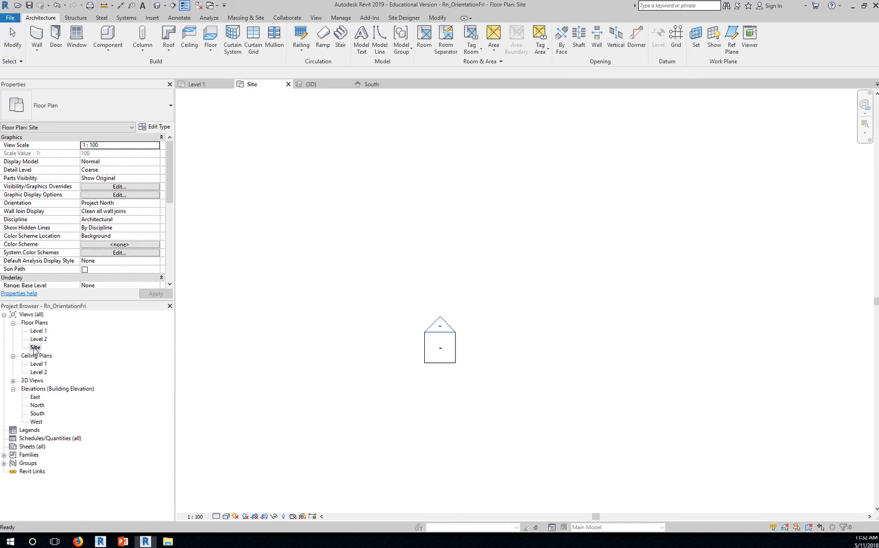
left_click(449, 326)
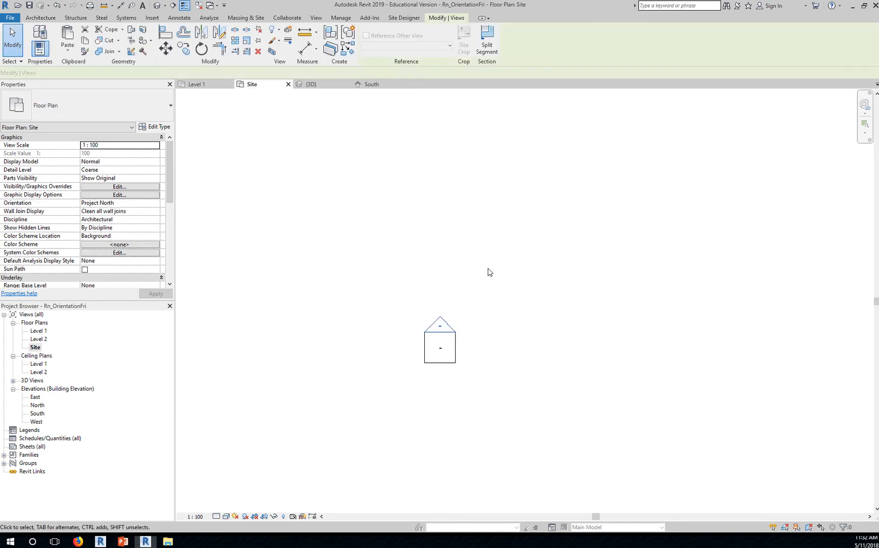
scroll(485, 287, "down", 5)
scroll(527, 256, "down", 5)
middle_click_drag(541, 243, 541, 357)
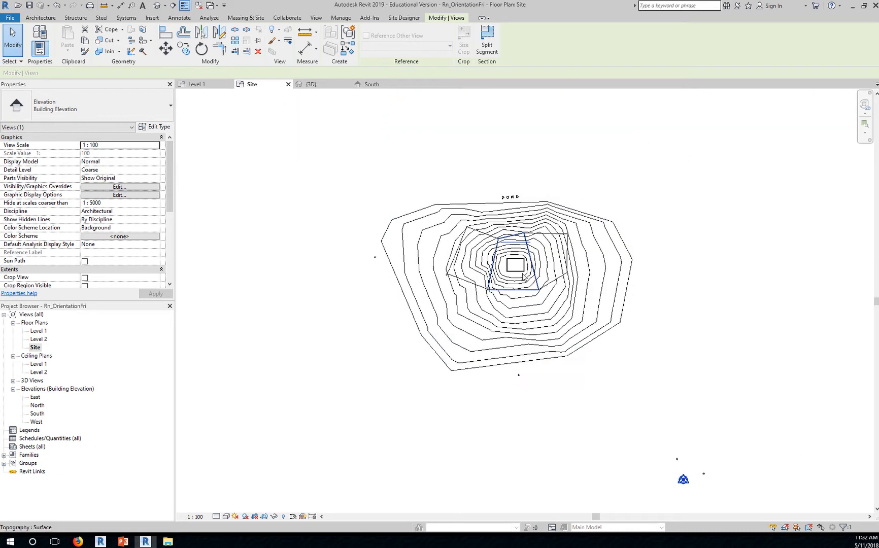
scroll(525, 253, "up", 5)
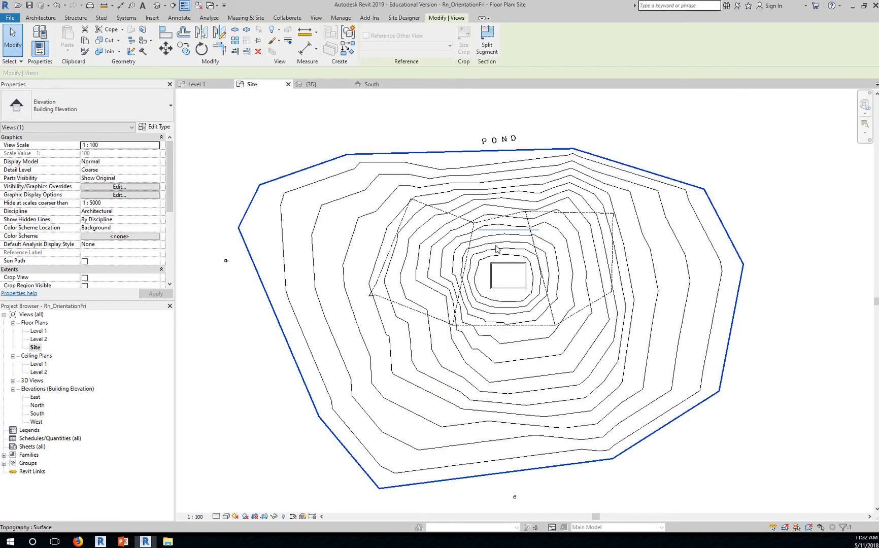
mouse_move(512, 231)
left_mouse_down()
mouse_move(509, 318)
mouse_move(542, 481)
mouse_move(527, 499)
mouse_move(516, 497)
left_mouse_up()
scroll(516, 496, "up", 5)
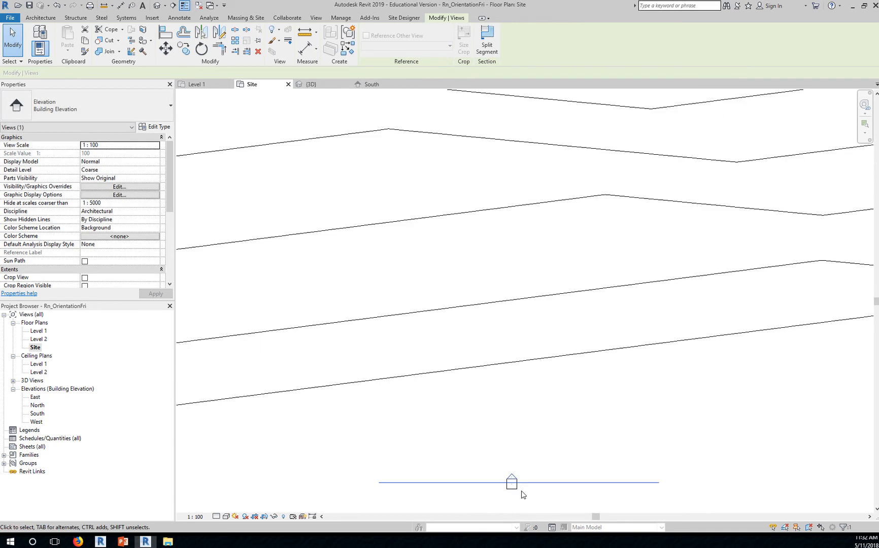
middle_click_drag(574, 447, 516, 264)
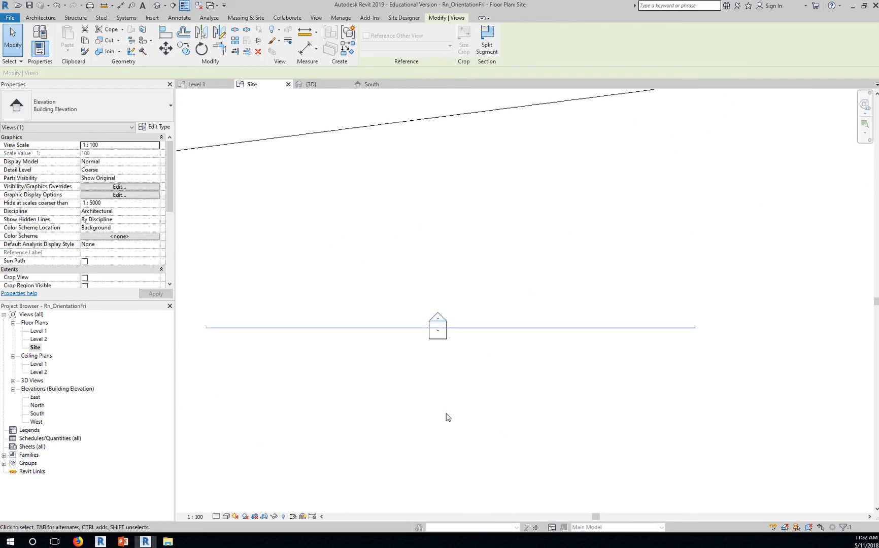
left_click(437, 391)
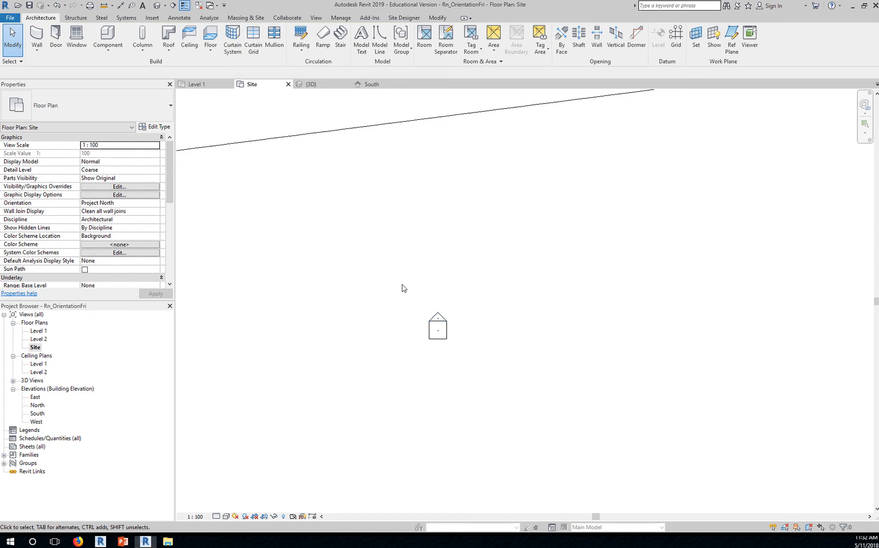
Move the whole south elevation marker slightly farther south together with its view, and select its arrow to check the view line.
mouse_move(402, 284)
left_mouse_down()
mouse_move(453, 339)
mouse_move(468, 375)
left_mouse_up()
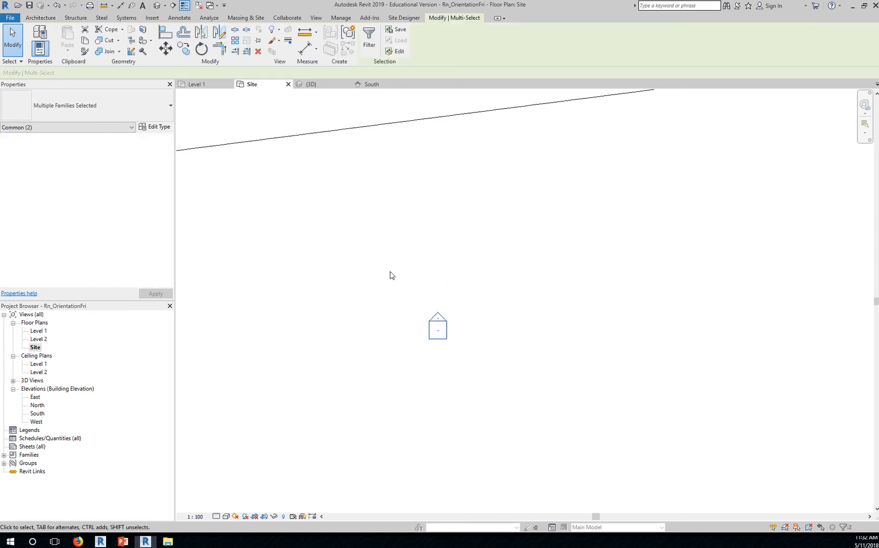
left_click_drag(388, 271, 488, 376)
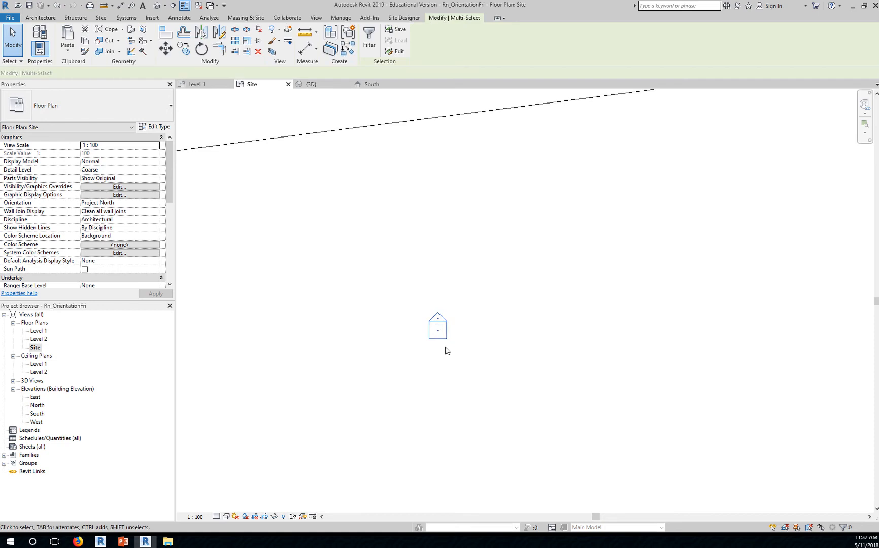
left_click_drag(442, 325, 425, 417, "ctrl")
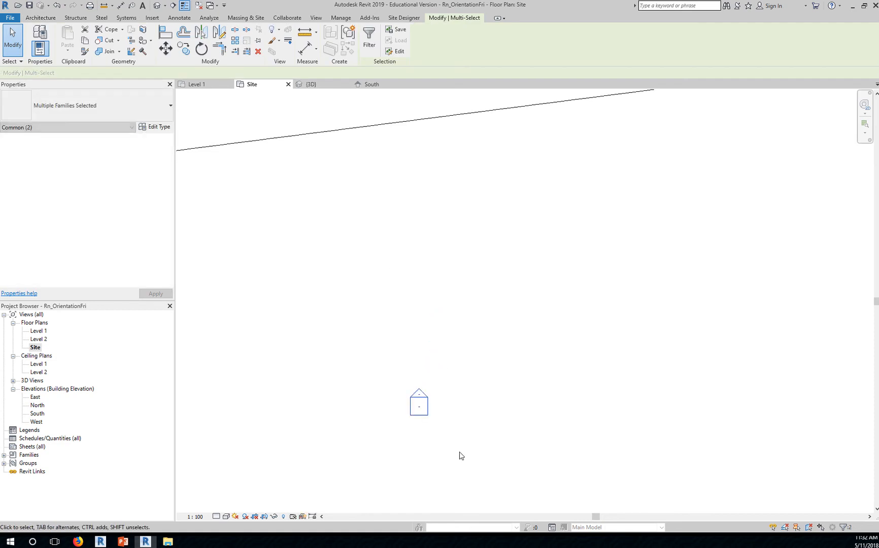
left_click(460, 455)
left_click(424, 390)
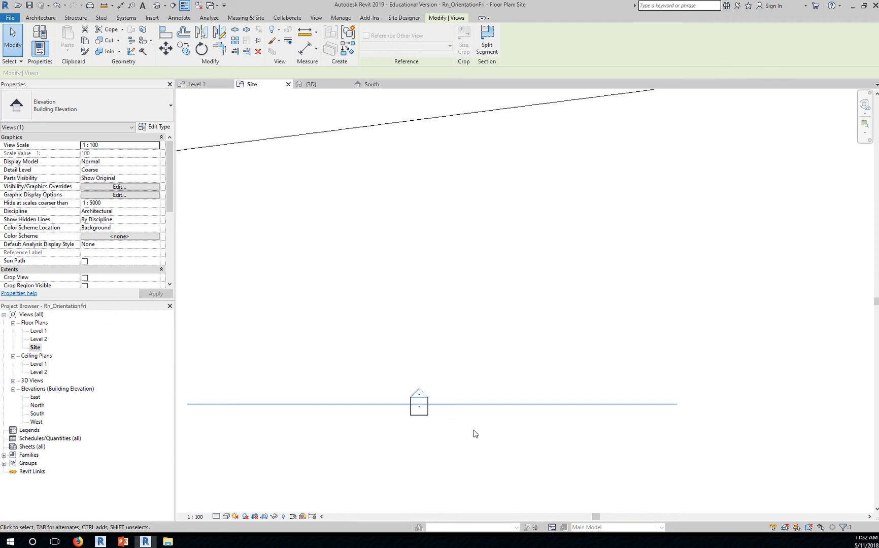
Move the tilted north elevation marker, including its view arrow, to north of the toposurface above the POND text.
scroll(480, 432, "down", 10)
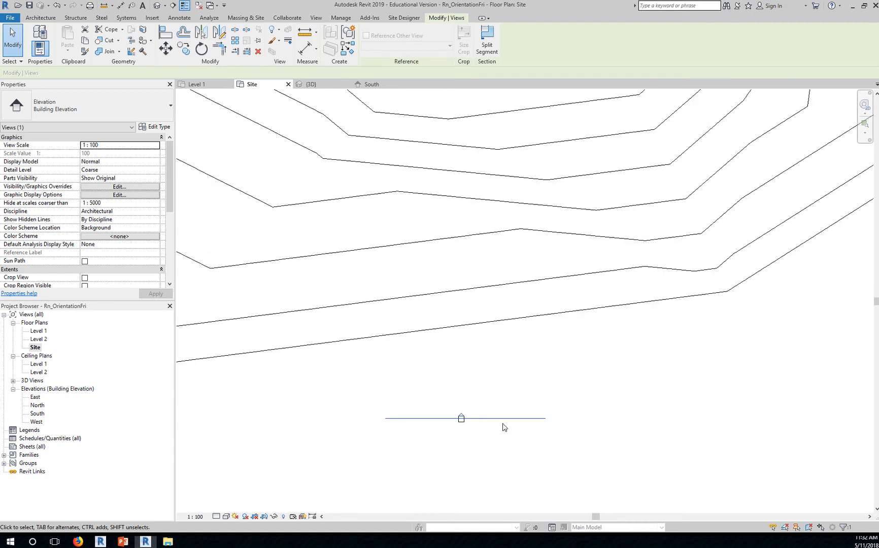
mouse_move(600, 420)
middle_mouse_down()
mouse_move(641, 449)
mouse_move(524, 300)
middle_mouse_up()
scroll(492, 333, "up", 6)
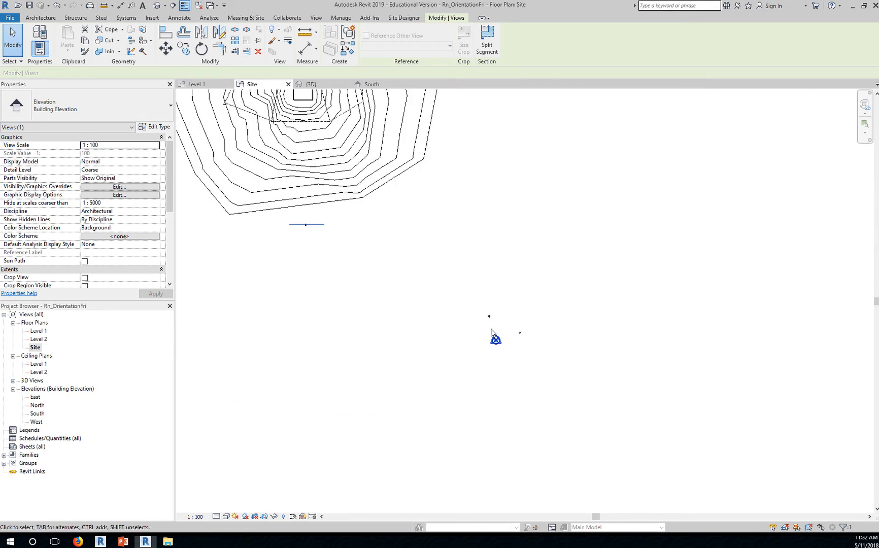
mouse_move(463, 279)
left_mouse_down()
mouse_move(514, 314)
mouse_move(500, 315)
left_mouse_up()
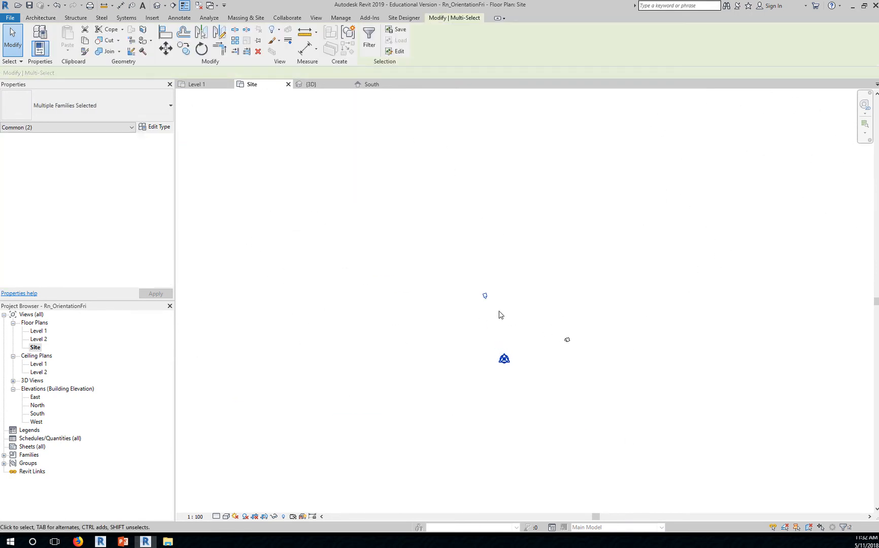
scroll(526, 309, "down", 3)
middle_click_drag(550, 271, 607, 459)
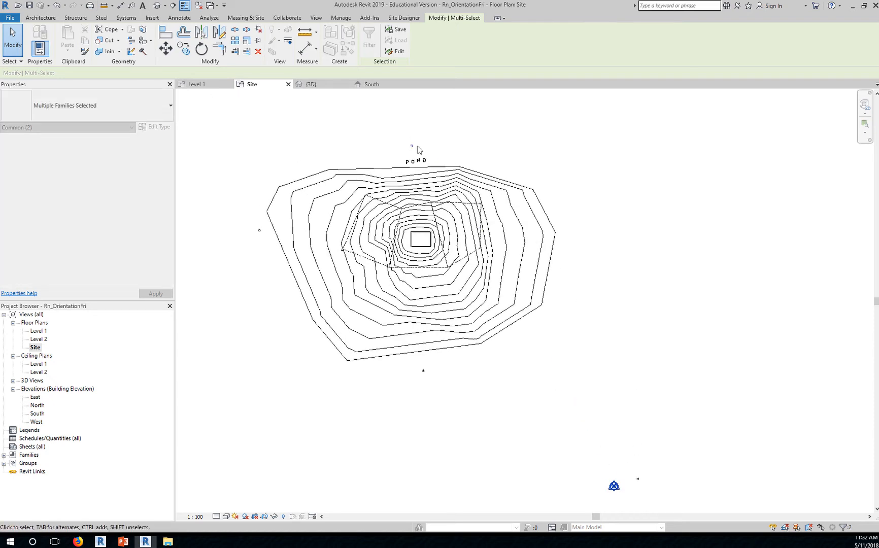
scroll(412, 146, "up", 10)
scroll(406, 155, "up", 1)
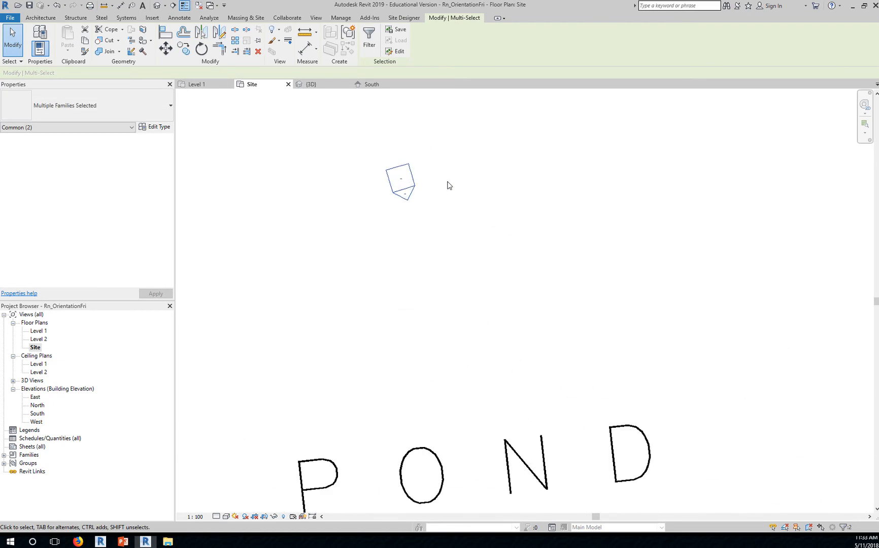
Rotate the north elevation marker so it faces straight south, and select its arrow to check the view line.
left_click(412, 172)
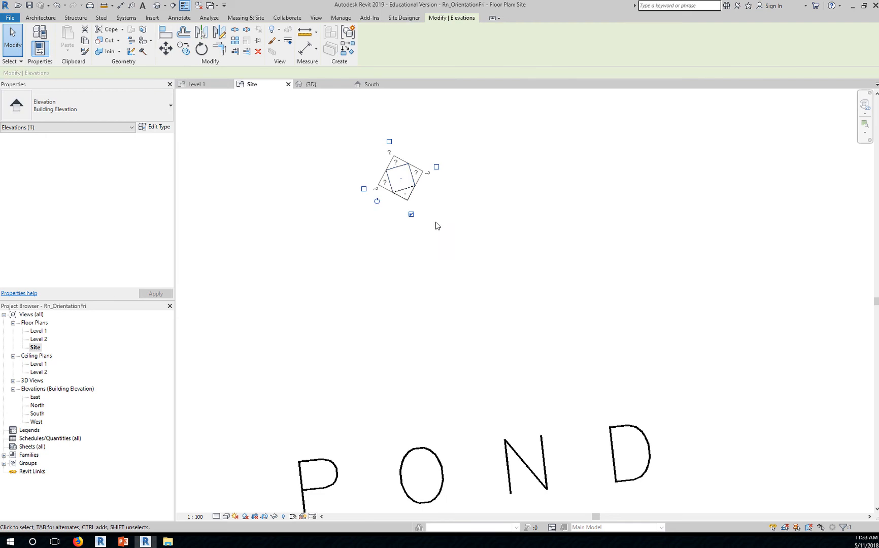
left_click_drag(376, 202, 367, 196)
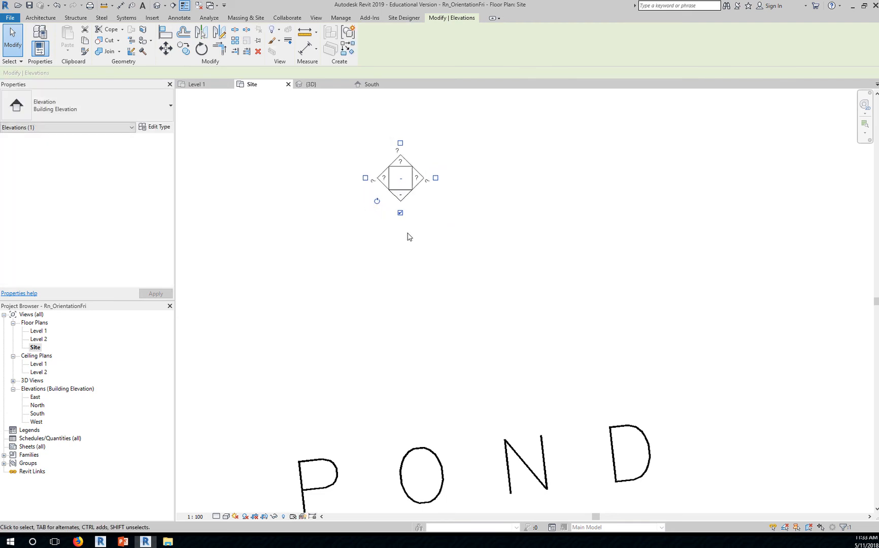
left_click(475, 217)
left_click(407, 202)
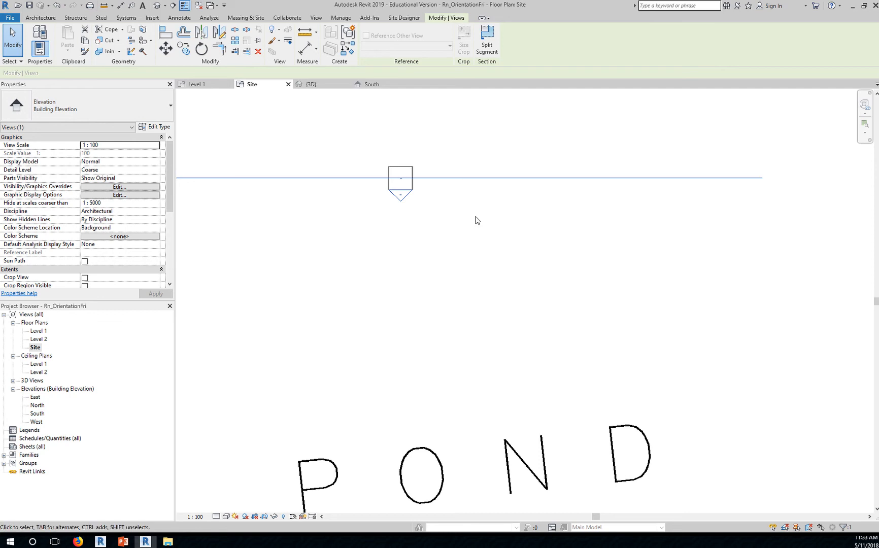
Move the remaining tilted elevation marker, including its view arrow, to just east of the toposurface.
scroll(479, 226, "down", 6)
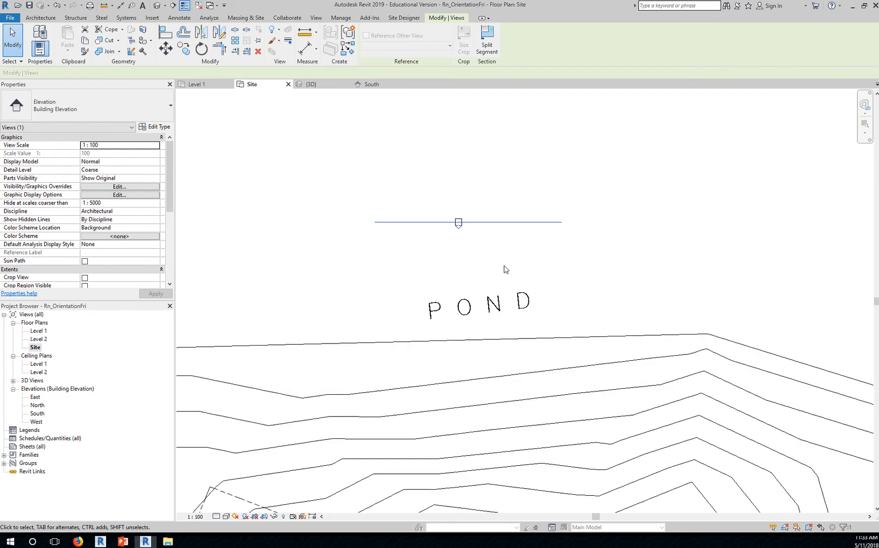
middle_click_drag(550, 322, 394, 195)
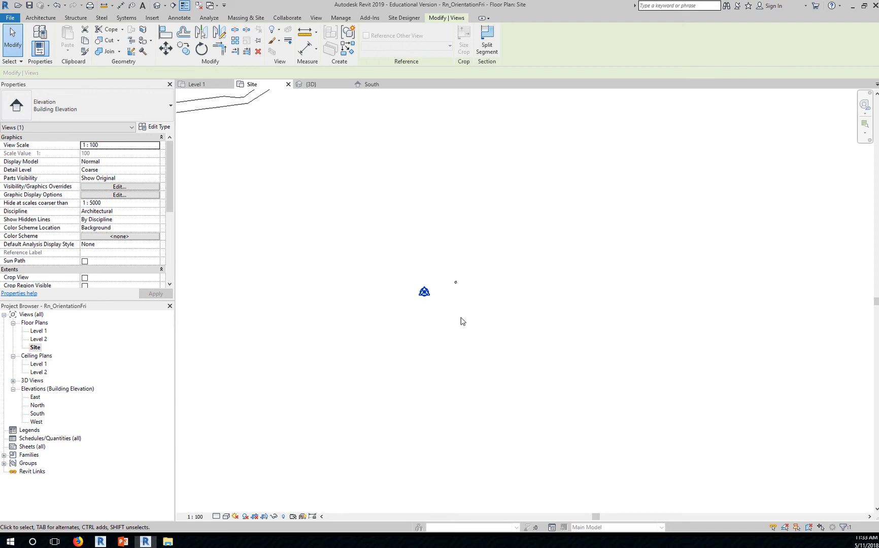
left_click_drag(427, 240, 477, 280)
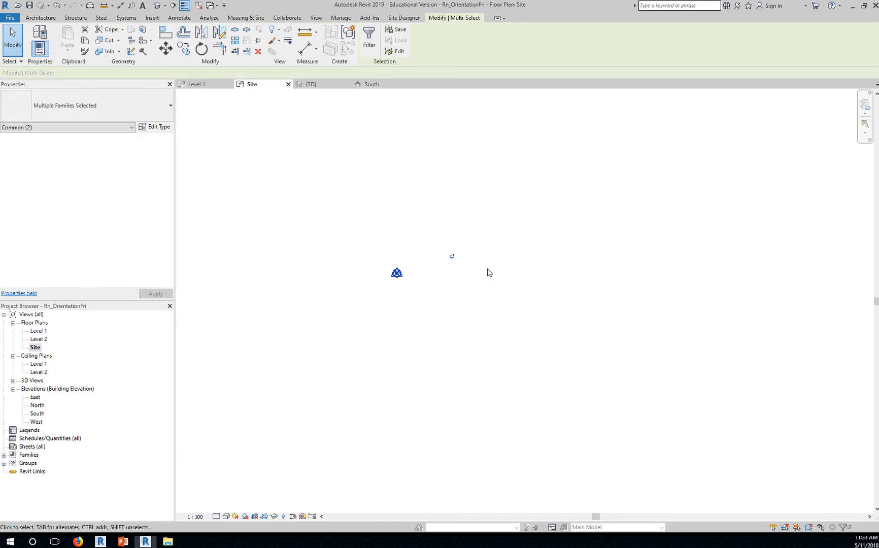
middle_click_drag(487, 273, 606, 394)
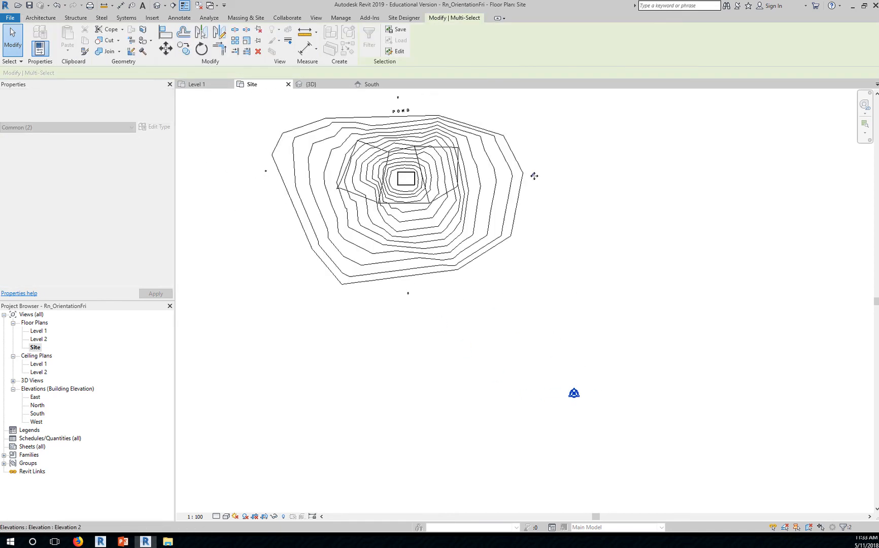
scroll(541, 178, "up", 5)
scroll(541, 186, "up", 2)
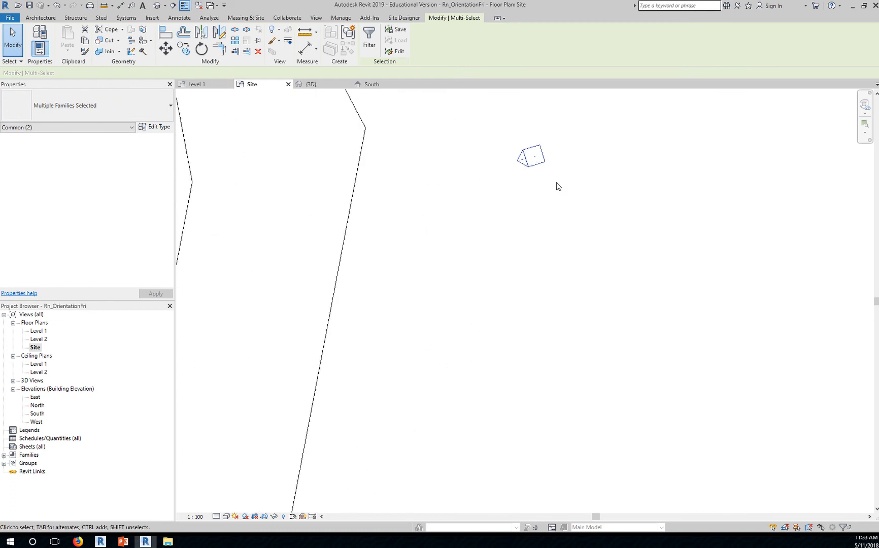
Rotate the east elevation marker so it faces straight west, check its view line, and clear the selection.
left_click(529, 176)
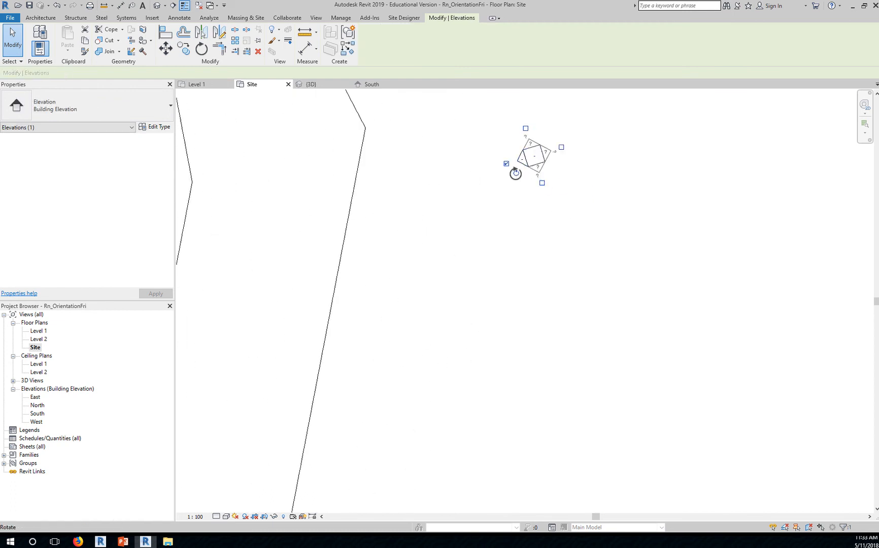
left_click_drag(515, 174, 520, 203)
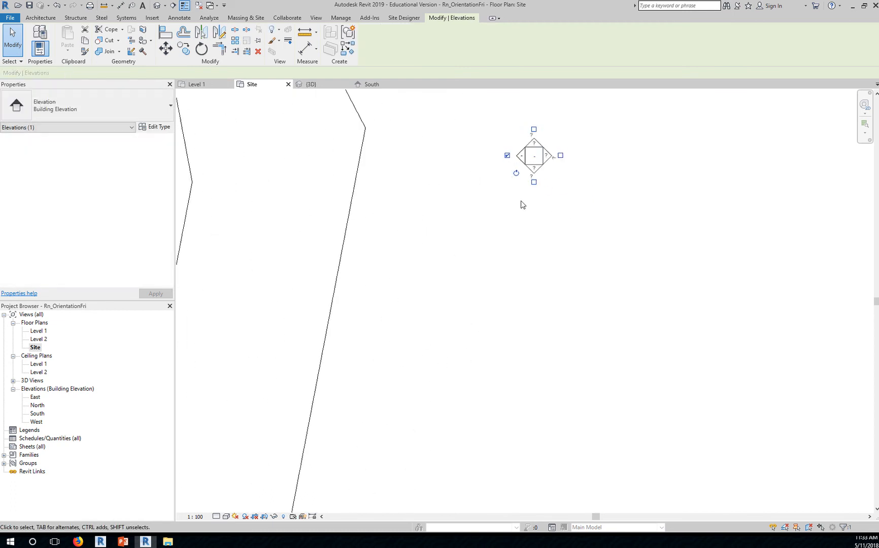
left_click(520, 200)
left_click(530, 179)
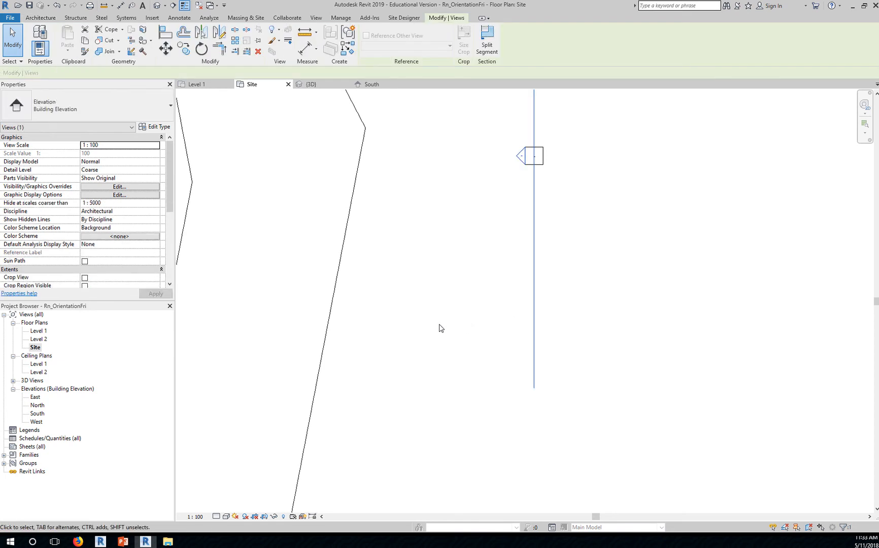
scroll(439, 329, "down", 8)
middle_click_drag(491, 324, 651, 360)
key("Escape")
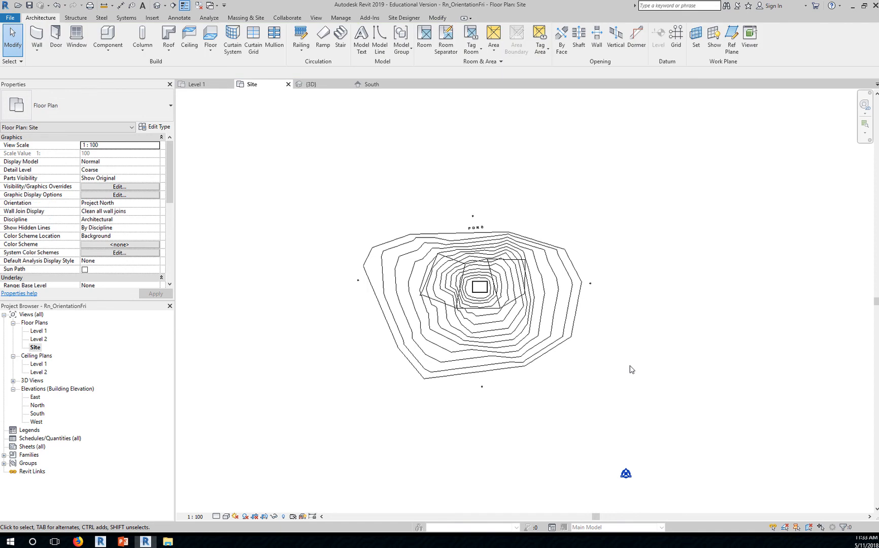